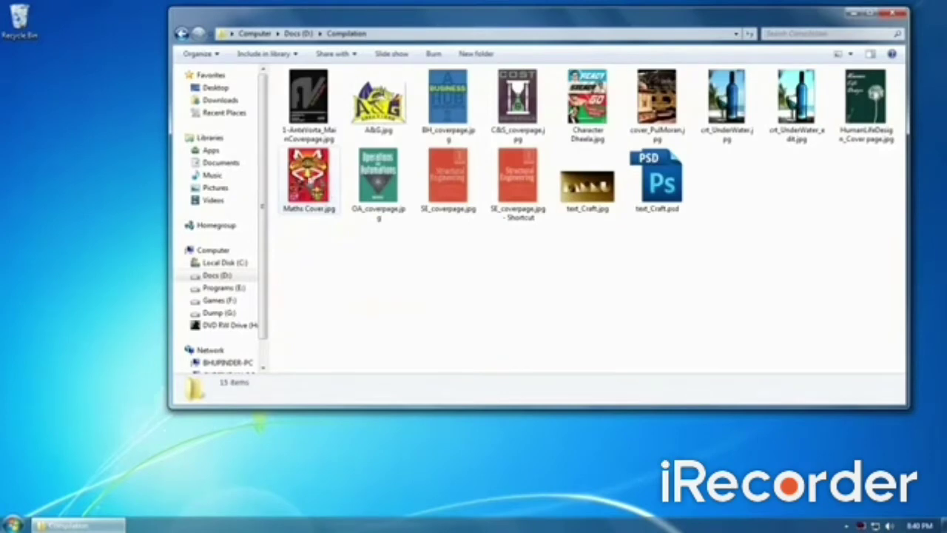
- Create a shortcut to Maths Cover.jpg in the Compilation folder
{"action": "left_click", "coordinate": [320, 194]}
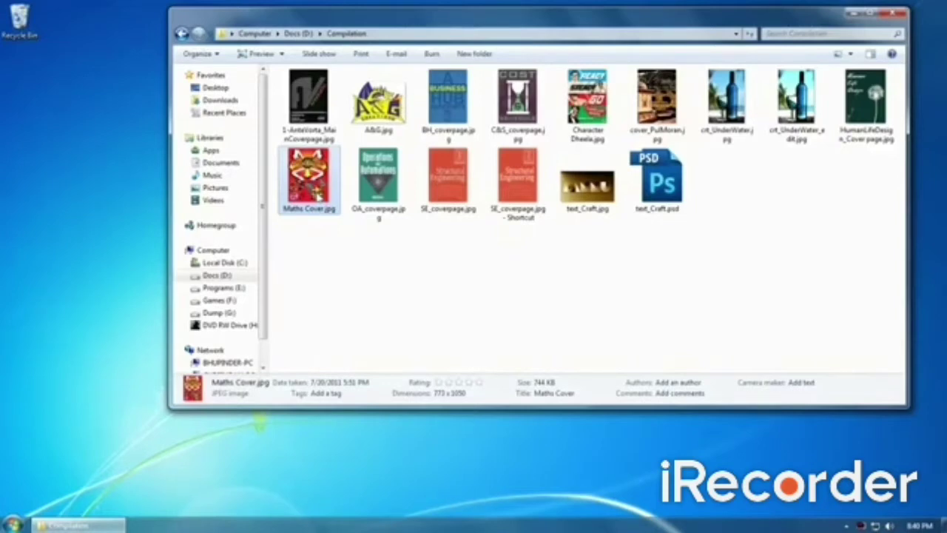
{"action": "right_click", "coordinate": [320, 193]}
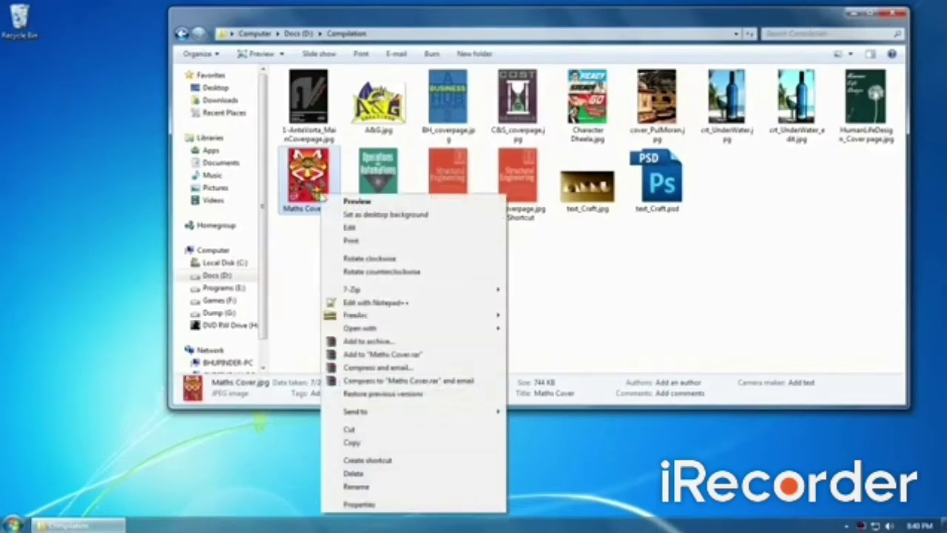
{"action": "left_click", "coordinate": [381, 460]}
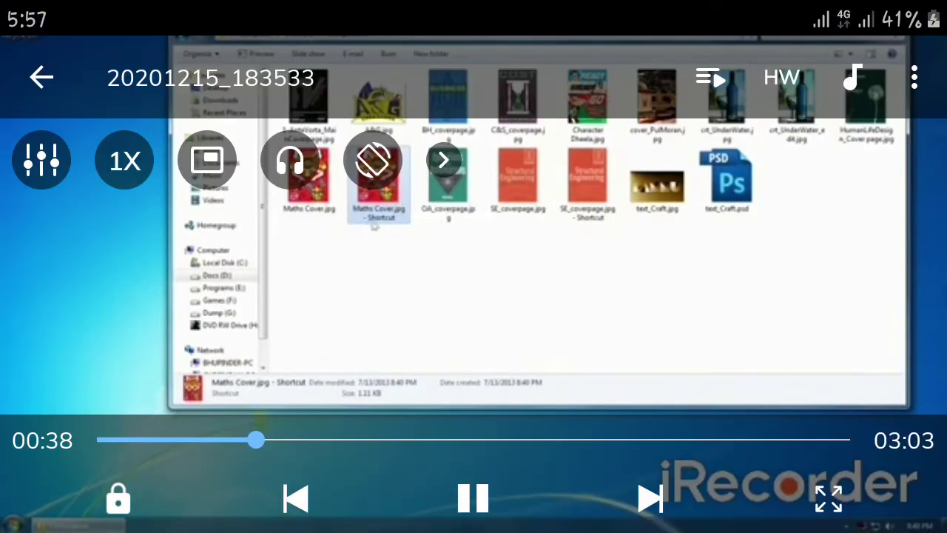
{"action": "left_click_drag", "start_coordinate": [255, 440], "coordinate": [129, 440]}
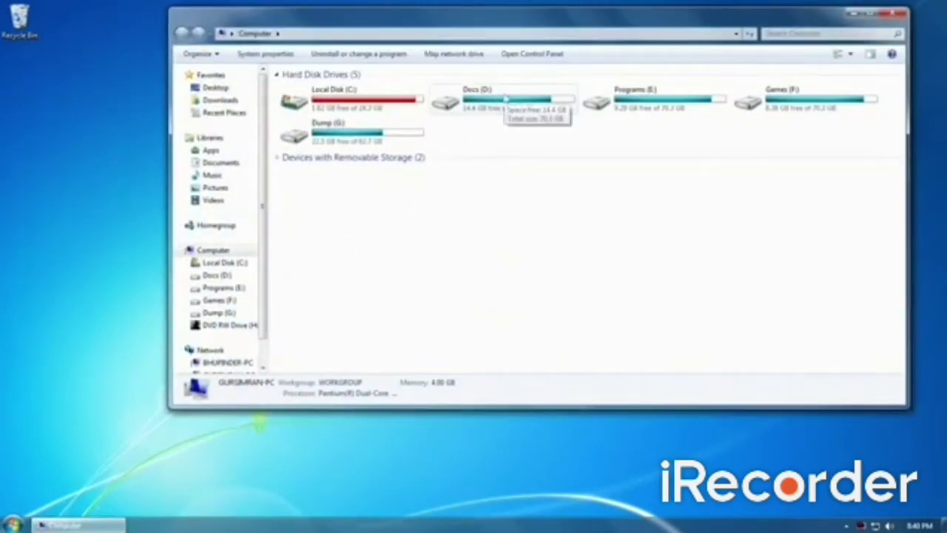
- Open the Compilation folder on the Docs (D:) drive
{"action": "left_click", "coordinate": [506, 100]}
{"action": "double_click", "coordinate": [506, 100]}
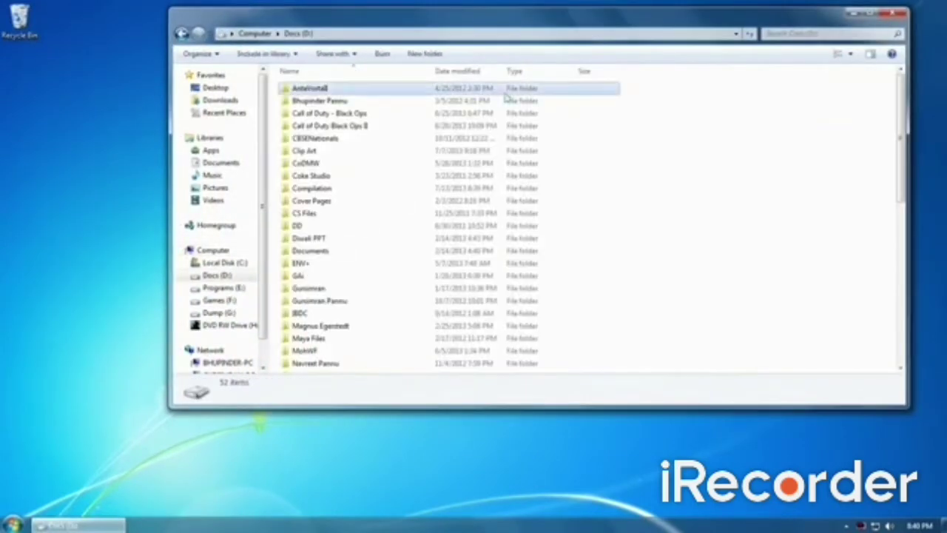
{"action": "double_click", "coordinate": [331, 191]}
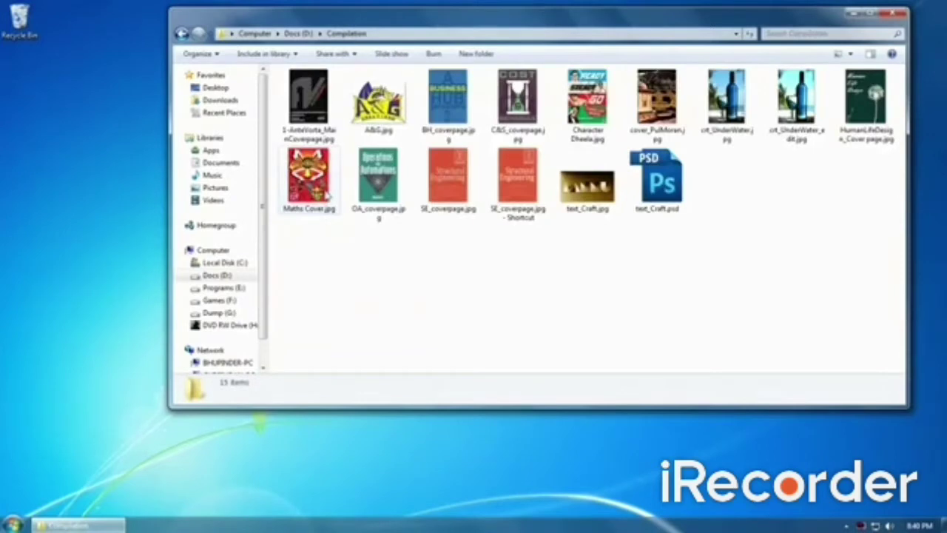
- Create a shortcut to Maths Cover.jpg within the same folder
{"action": "left_click", "coordinate": [318, 194]}
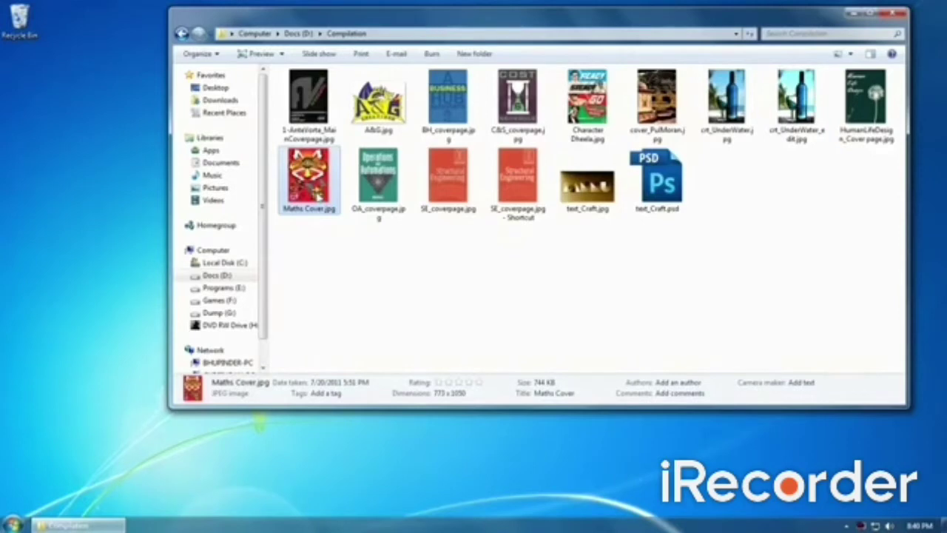
{"action": "right_click", "coordinate": [319, 193]}
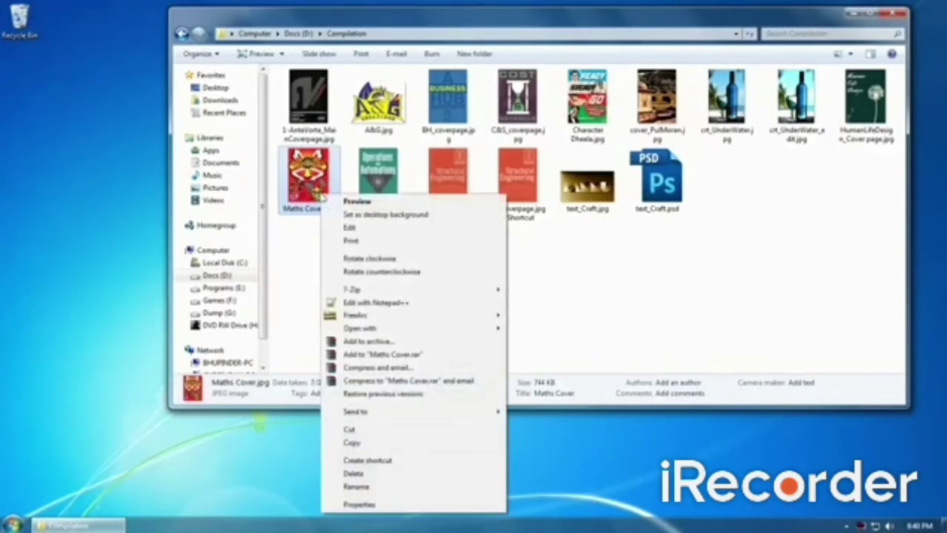
{"action": "left_click", "coordinate": [384, 461]}
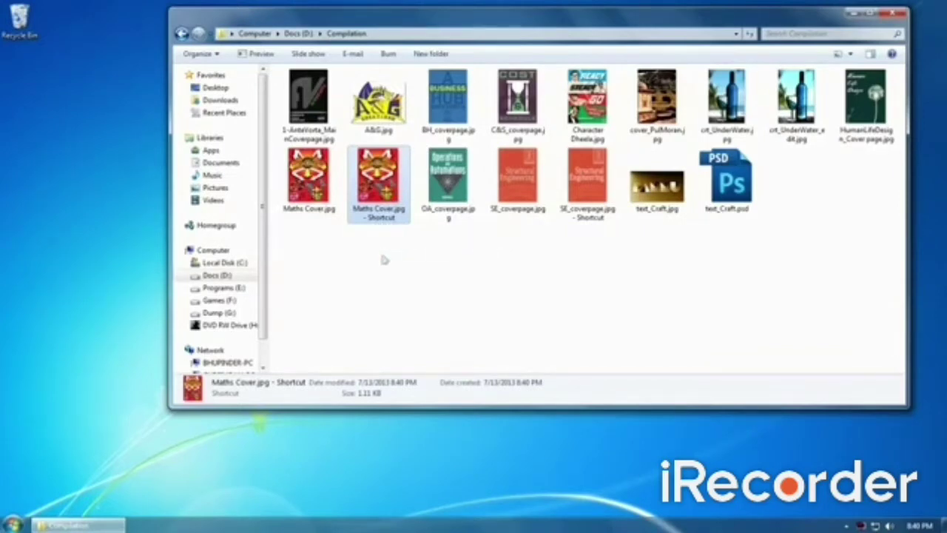
- Send a shortcut of the original Maths Cover.jpg image to the desktop
{"action": "left_click", "coordinate": [318, 194]}
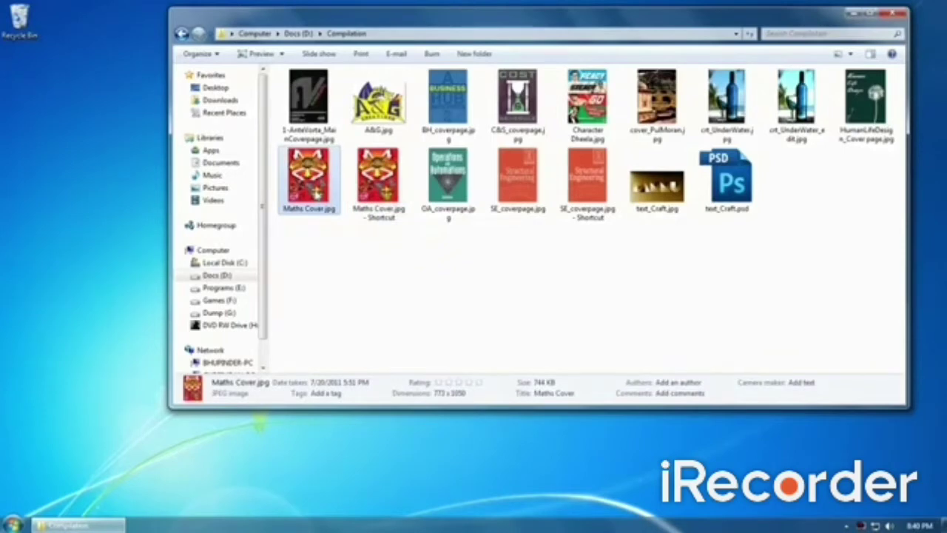
{"action": "right_click", "coordinate": [316, 195]}
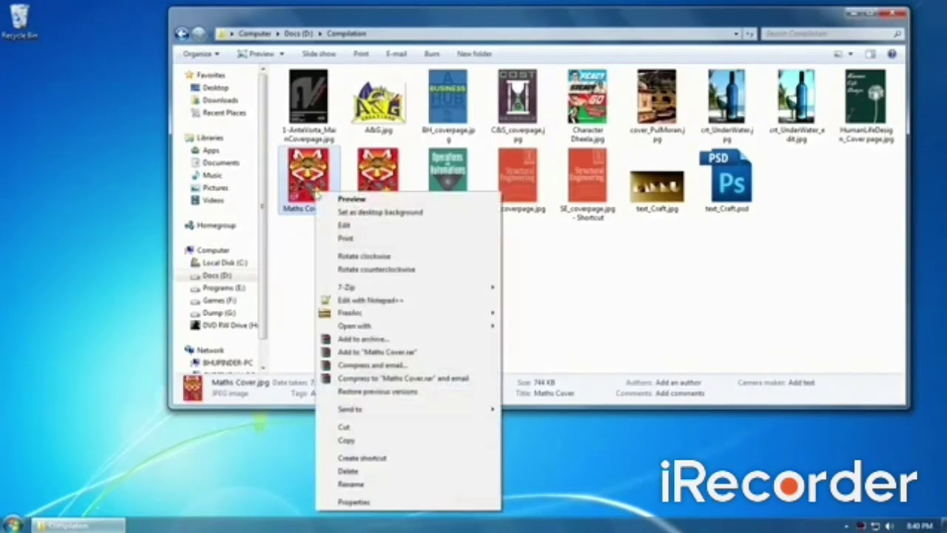
{"action": "mouse_move", "coordinate": [393, 411]}
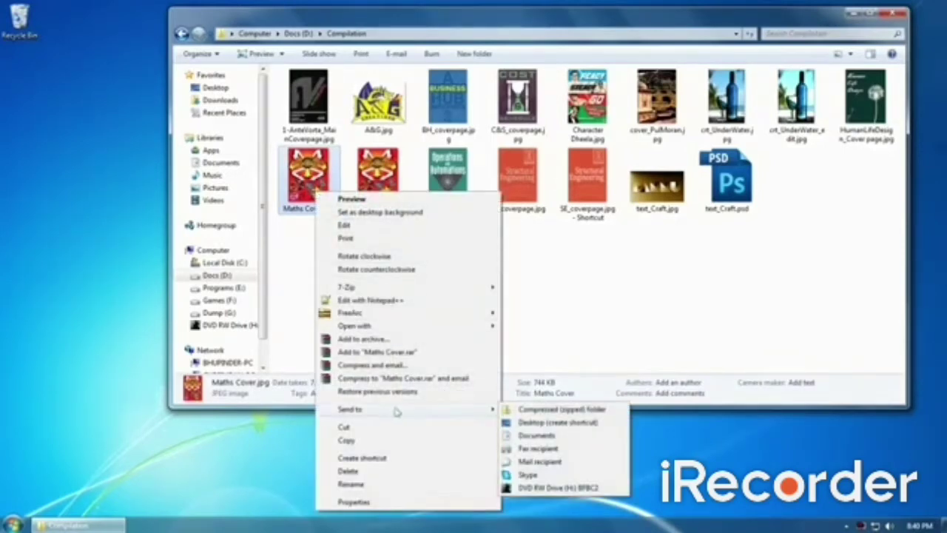
{"action": "left_click", "coordinate": [552, 422]}
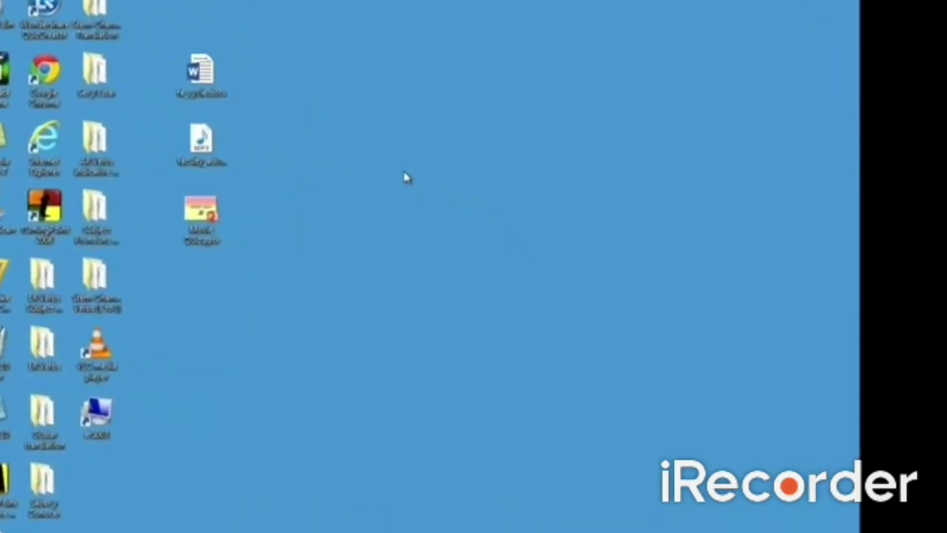
- Create a new folder on the desktop and name it "workshop"
{"action": "right_click", "coordinate": [405, 177]}
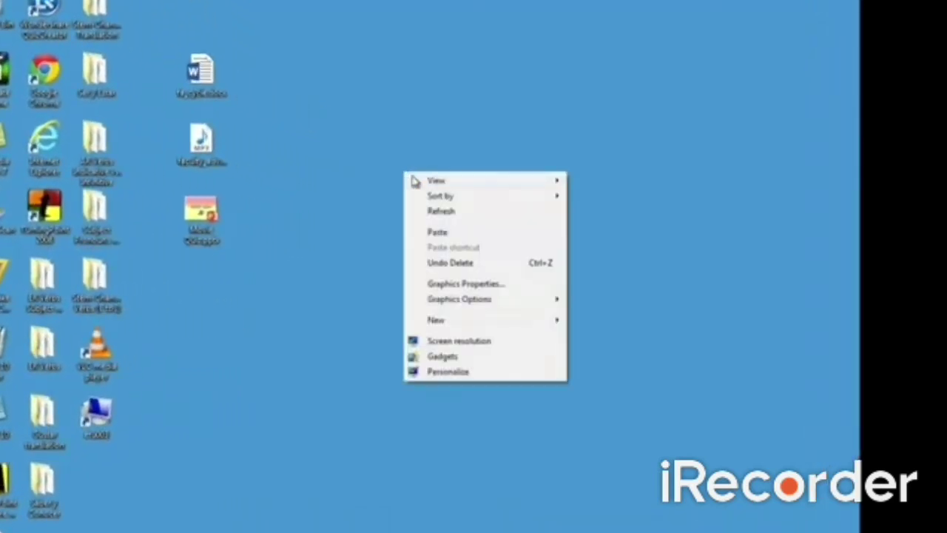
{"action": "mouse_move", "coordinate": [465, 323]}
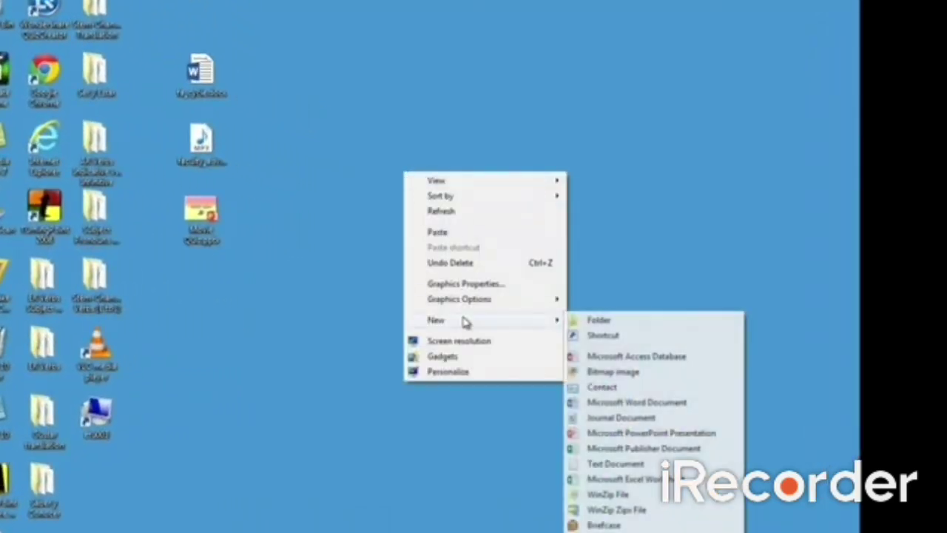
{"action": "left_click", "coordinate": [604, 324]}
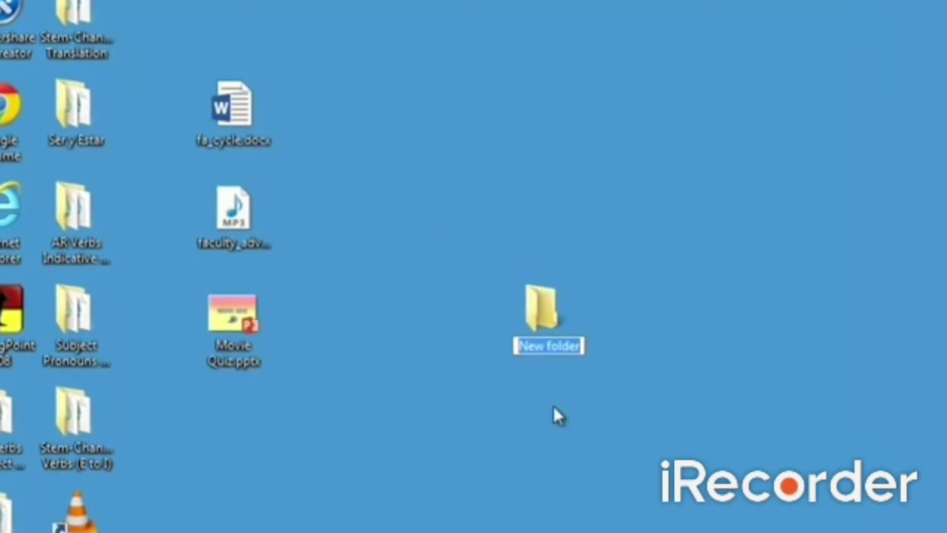
{"action": "type", "text": "workshop"}
{"action": "key", "text": "Return"}
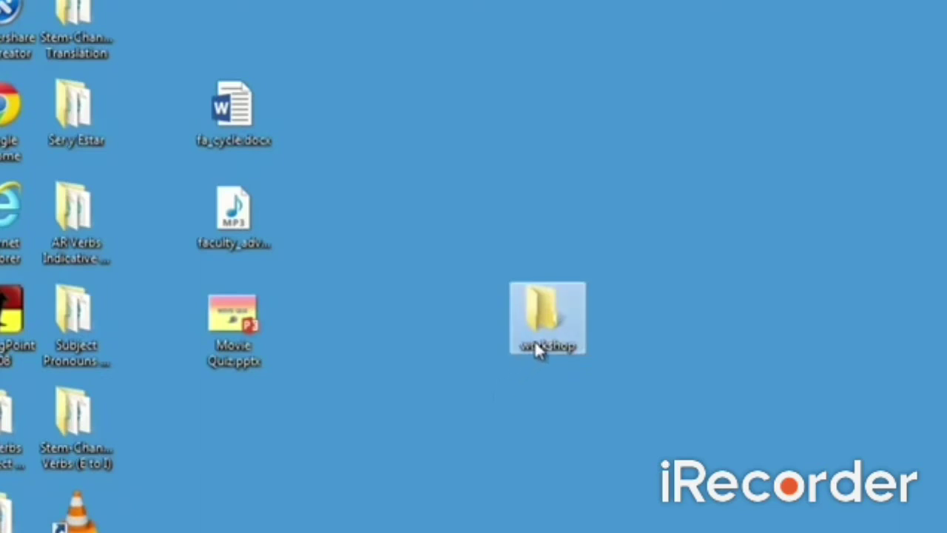
{"action": "right_click", "coordinate": [538, 350]}
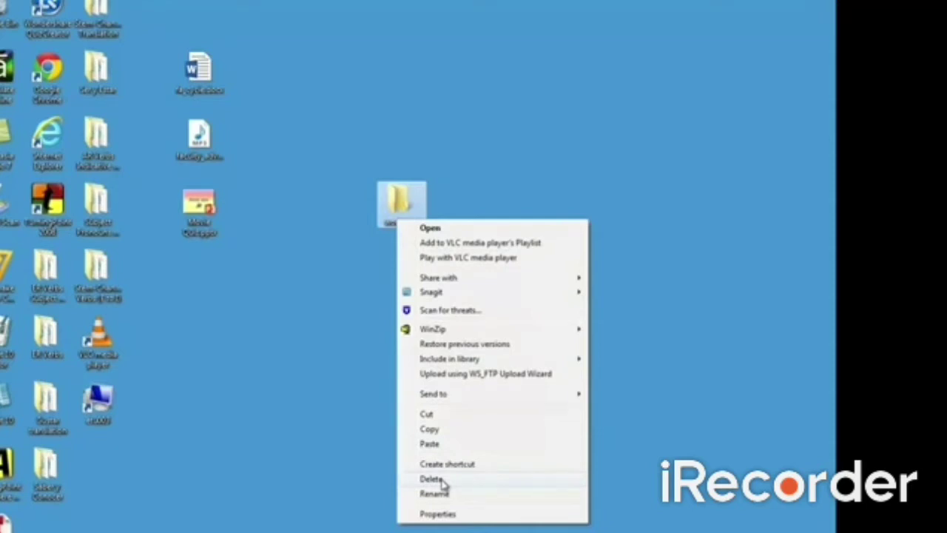
{"action": "left_click", "coordinate": [379, 338]}
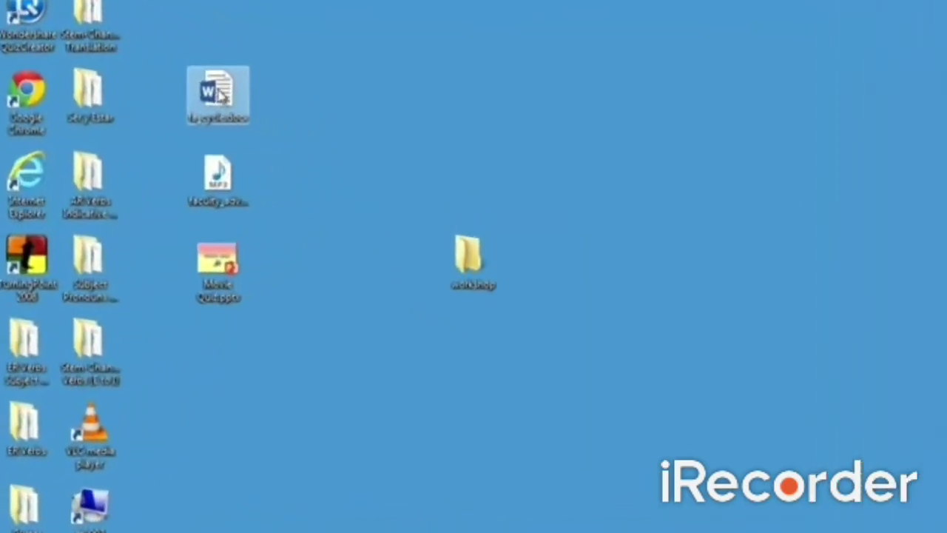
- Move the Word document fa_cycle.docx from the desktop into the workshop folder
{"action": "left_click_drag", "start_coordinate": [220, 96], "coordinate": [474, 275]}
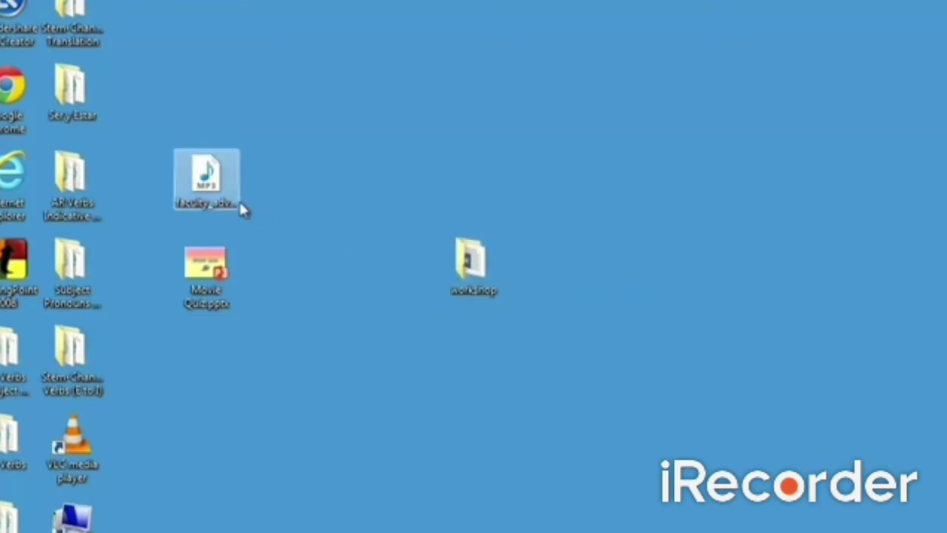
- Copy faculty_advising.mp3 from the desktop and paste the copy into the workshop folder
{"action": "right_click", "coordinate": [213, 186]}
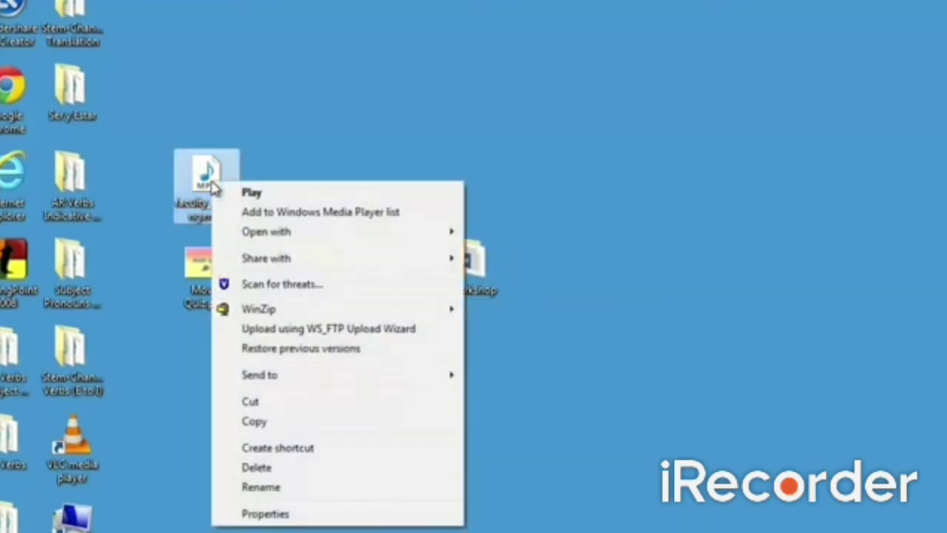
{"action": "left_click", "coordinate": [273, 422]}
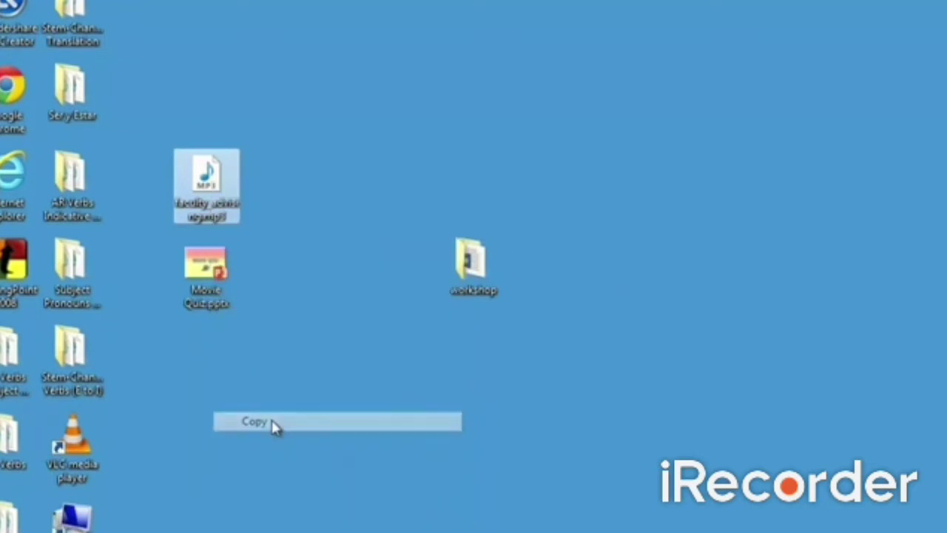
{"action": "left_click", "coordinate": [469, 272]}
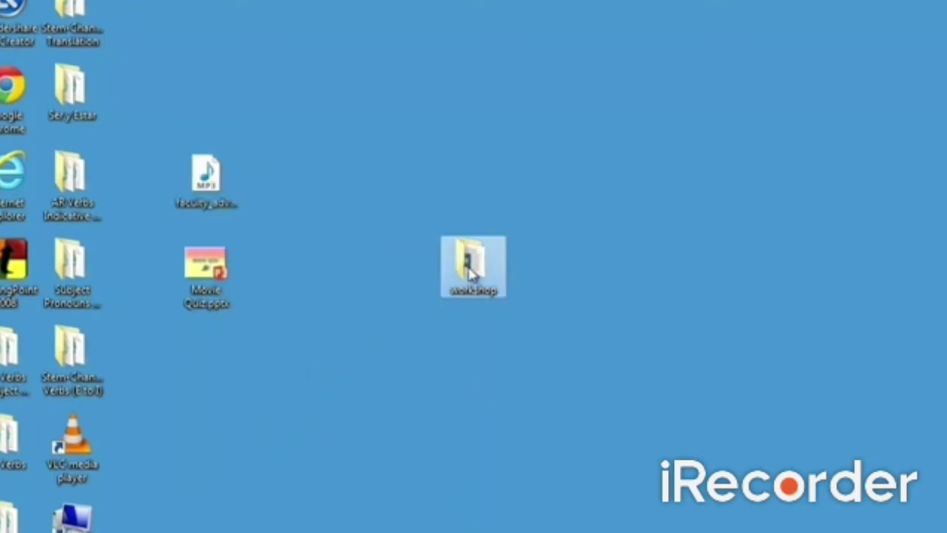
{"action": "right_click", "coordinate": [471, 272]}
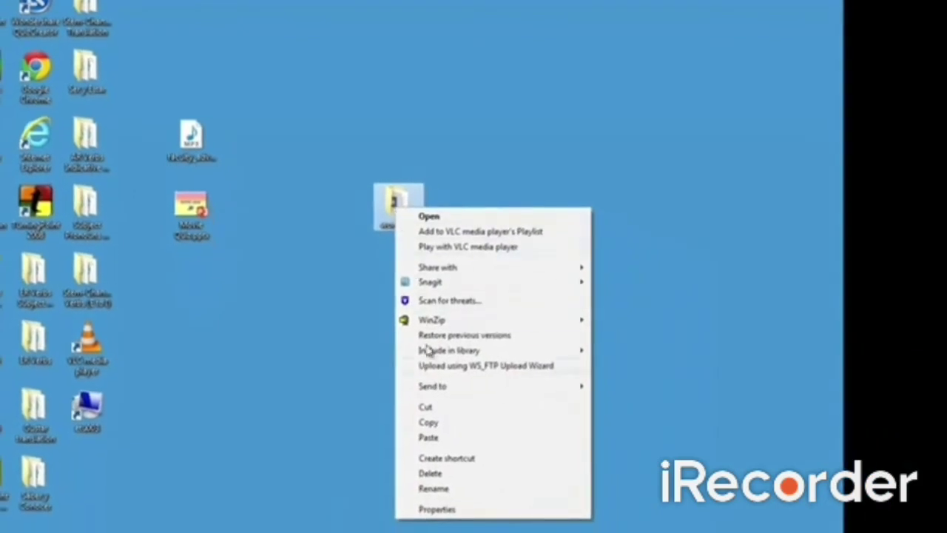
{"action": "left_click", "coordinate": [429, 437]}
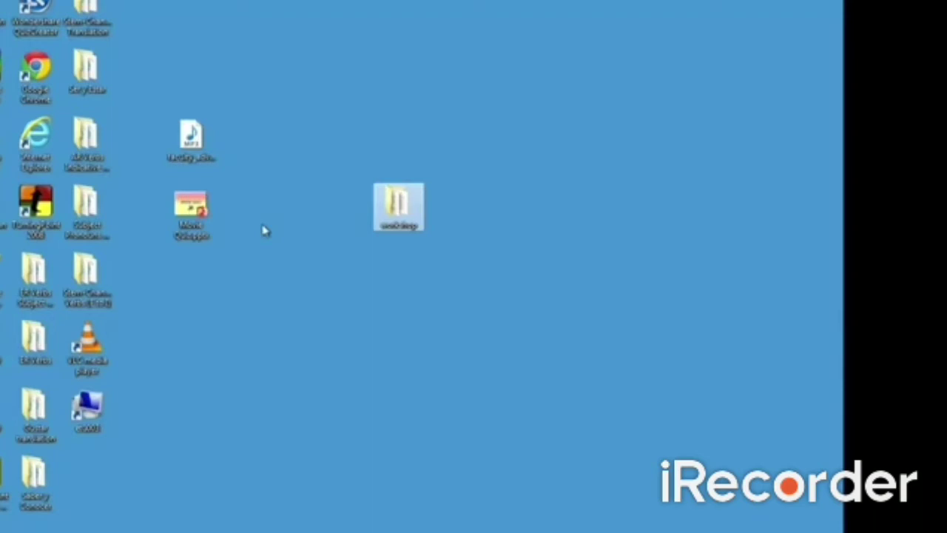
- Cut Movie Quiz.pptx from the desktop, paste it into the workshop folder, and open that folder
{"action": "right_click", "coordinate": [195, 209]}
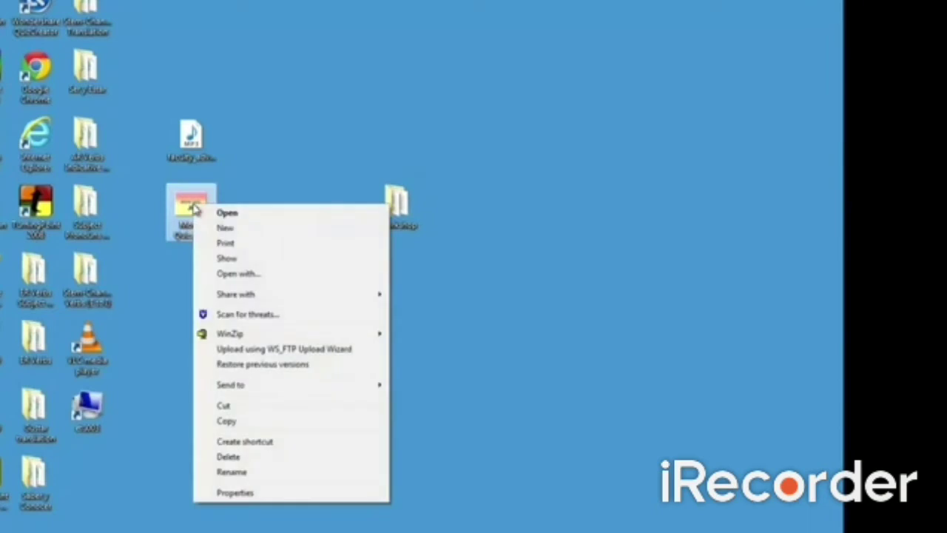
{"action": "left_click", "coordinate": [238, 408]}
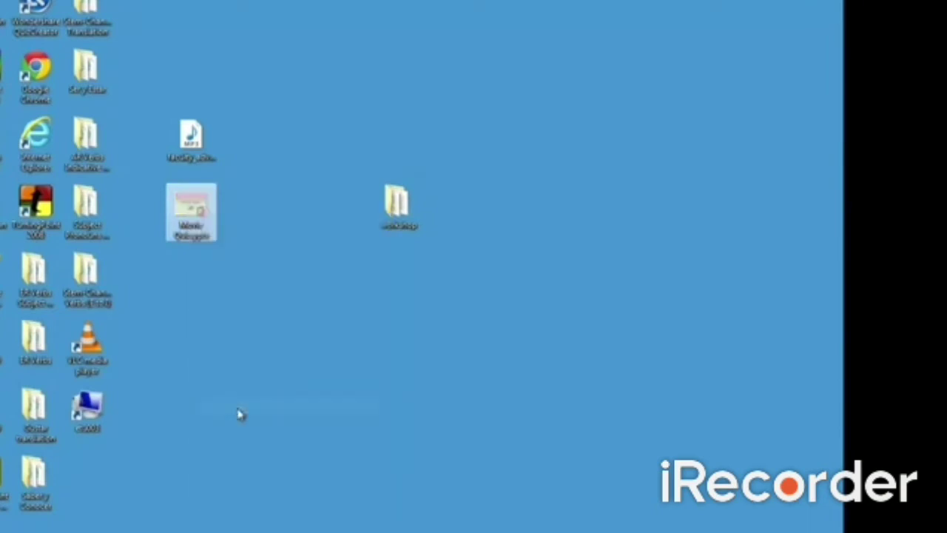
{"action": "left_click", "coordinate": [400, 207]}
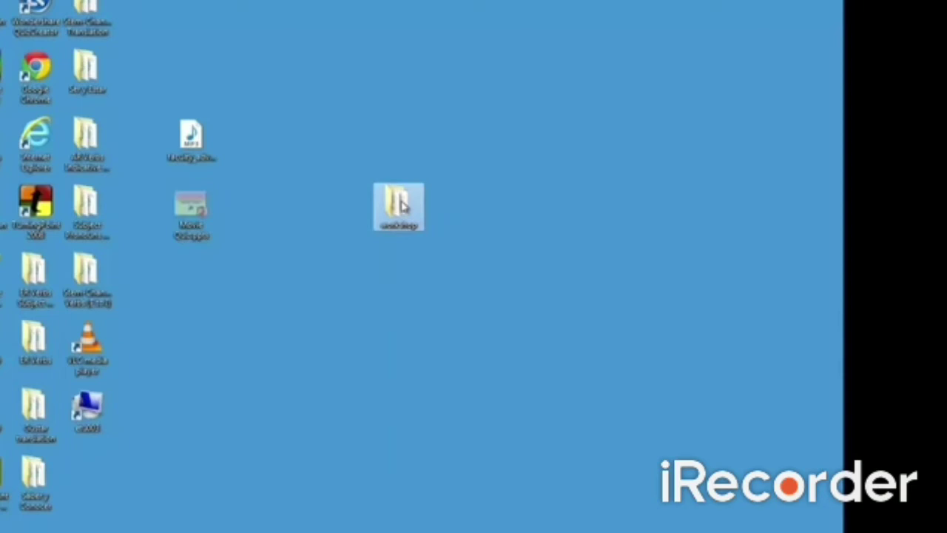
{"action": "right_click", "coordinate": [400, 207]}
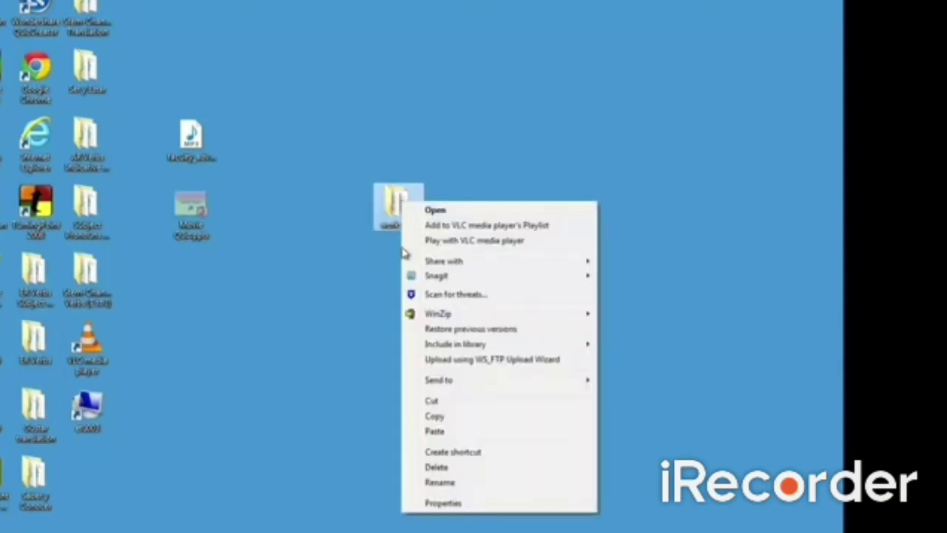
{"action": "left_click", "coordinate": [447, 434]}
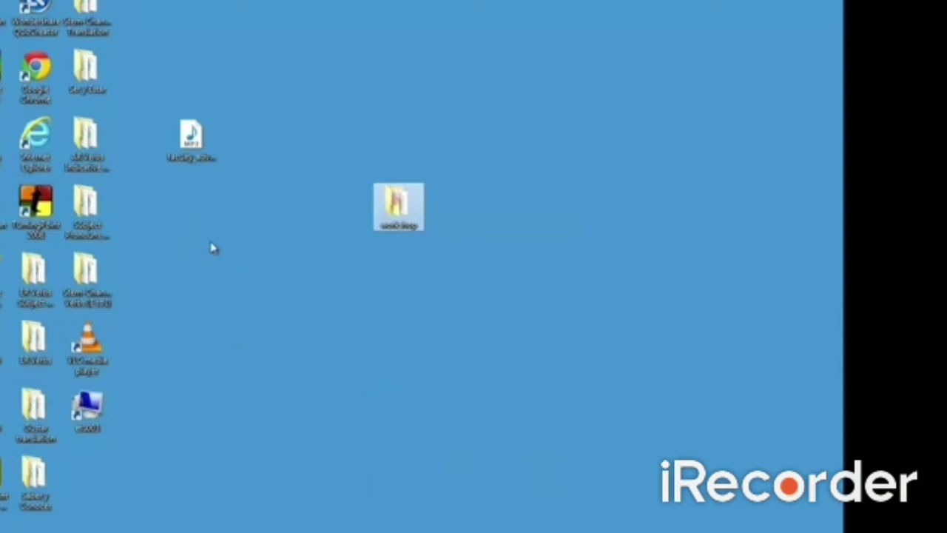
{"action": "double_click", "coordinate": [413, 225]}
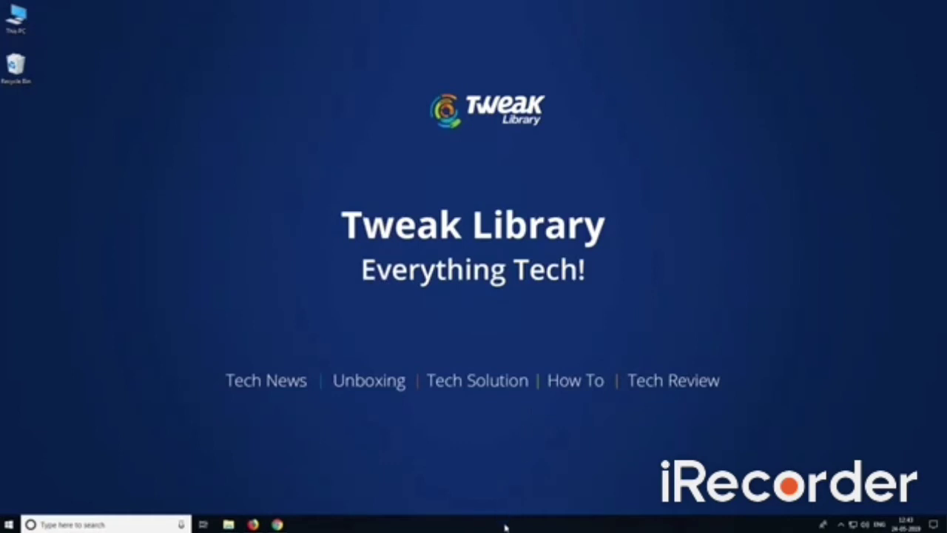
- Move the taskbar to other edges of the desktop and return it to the bottom edge
{"action": "left_click_drag", "start_coordinate": [508, 528], "coordinate": [917, 333]}
{"action": "left_click_drag", "start_coordinate": [509, 4], "coordinate": [396, 528]}
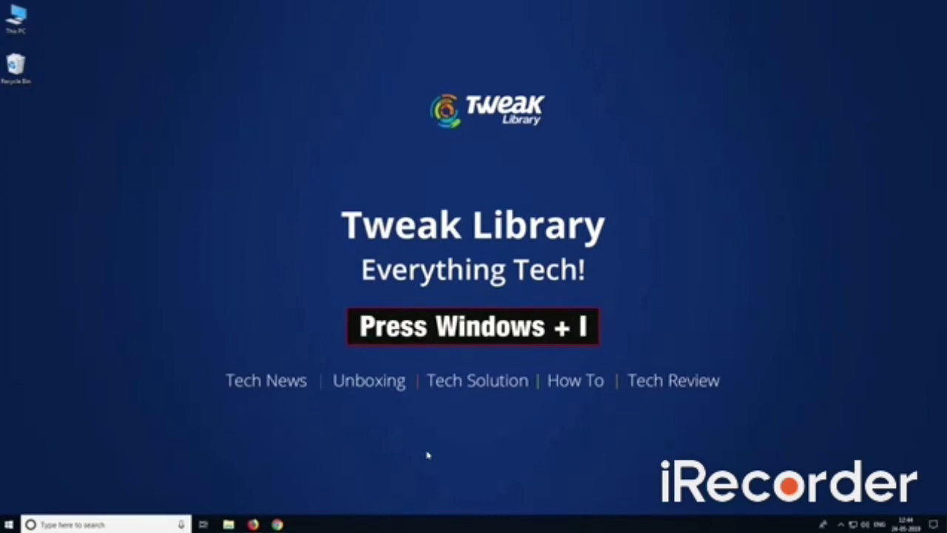
- Open the Taskbar page of the Personalization settings in Windows Settings
{"action": "key", "text": "super+i"}
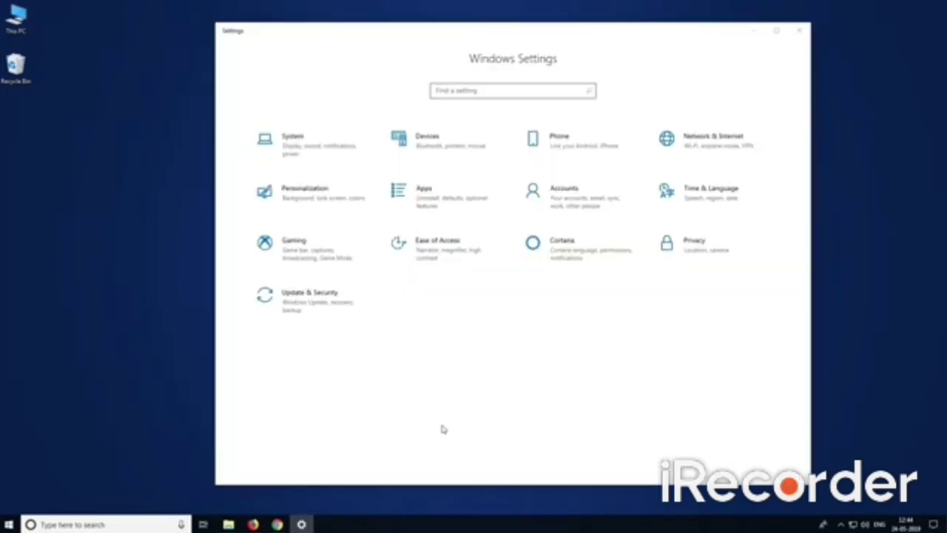
{"action": "left_click", "coordinate": [315, 207]}
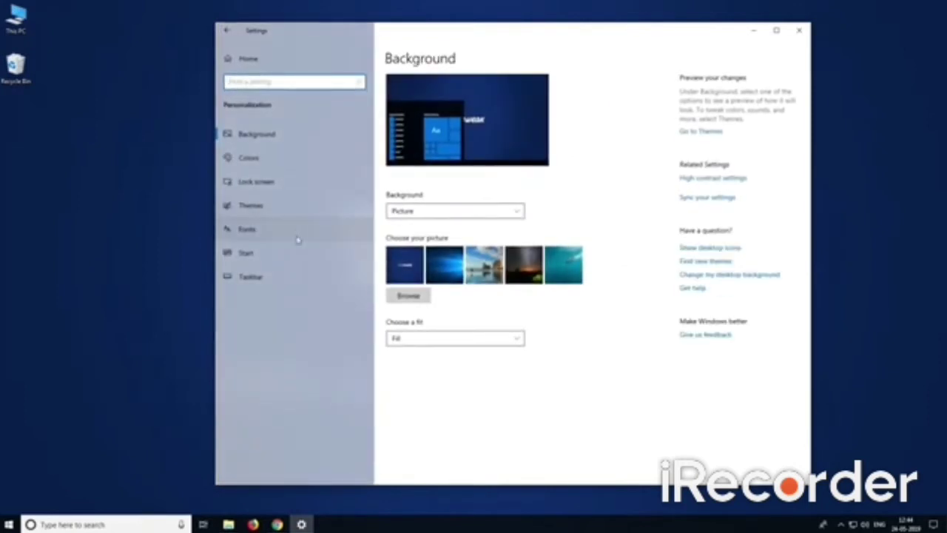
{"action": "left_click", "coordinate": [280, 279]}
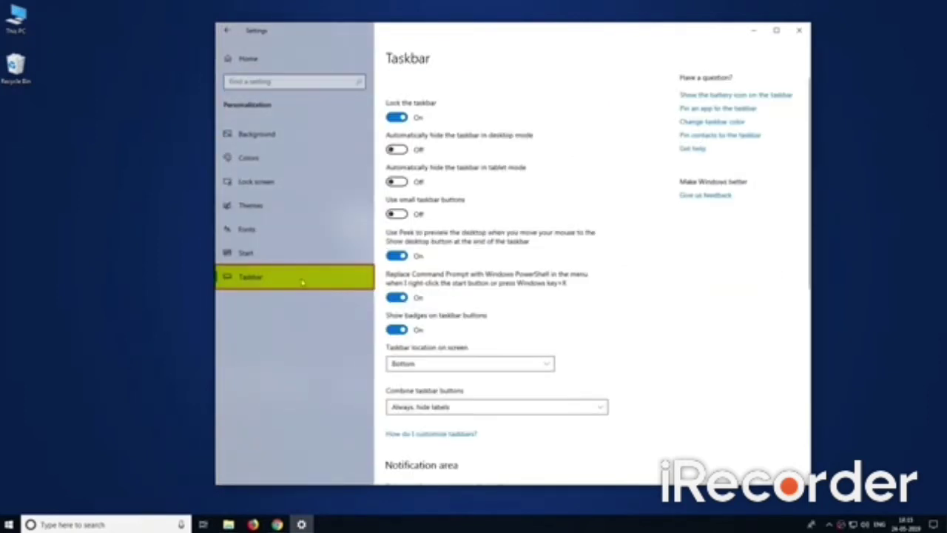
- Try the taskbar location on screen as Left, Top and Right, and set it back to Bottom
{"action": "left_click", "coordinate": [456, 369]}
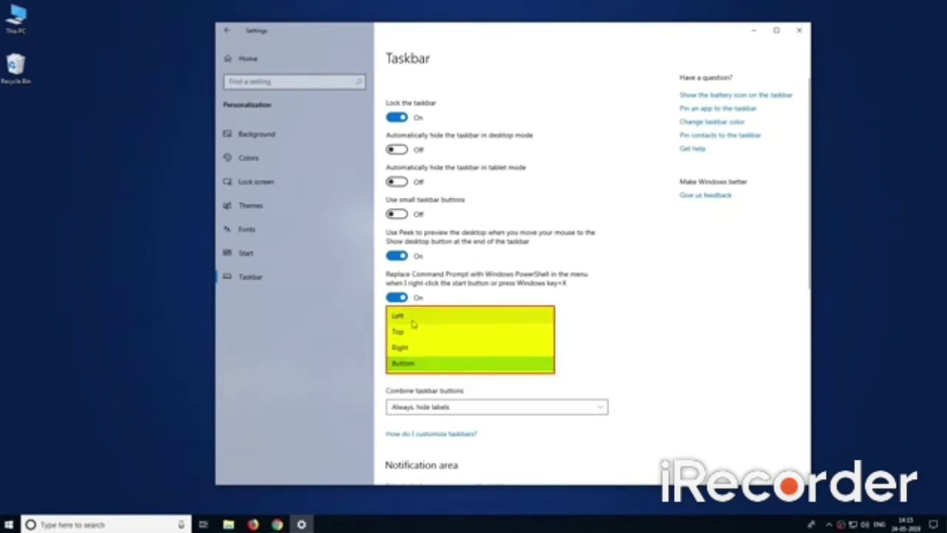
{"action": "left_click", "coordinate": [411, 316]}
{"action": "left_click", "coordinate": [418, 362]}
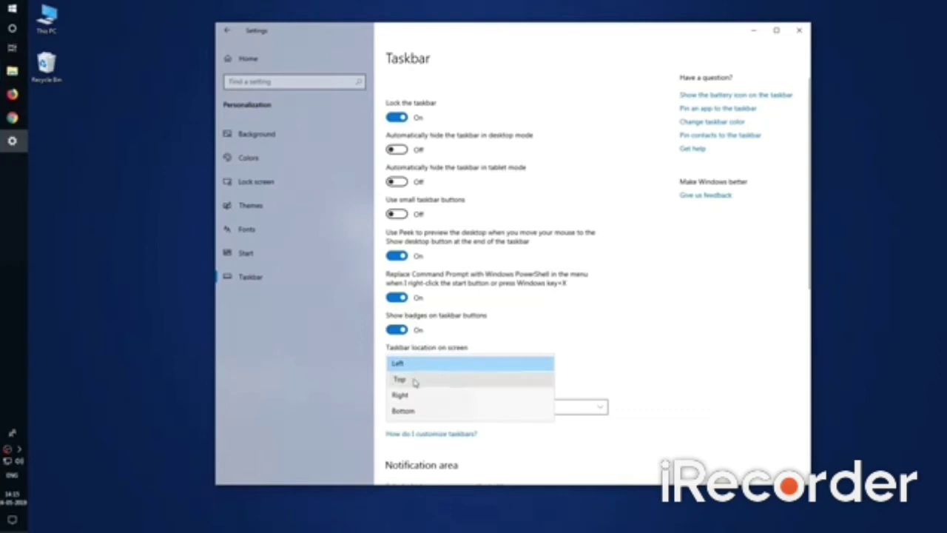
{"action": "left_click", "coordinate": [413, 378]}
{"action": "left_click", "coordinate": [415, 364]}
{"action": "left_click", "coordinate": [402, 380]}
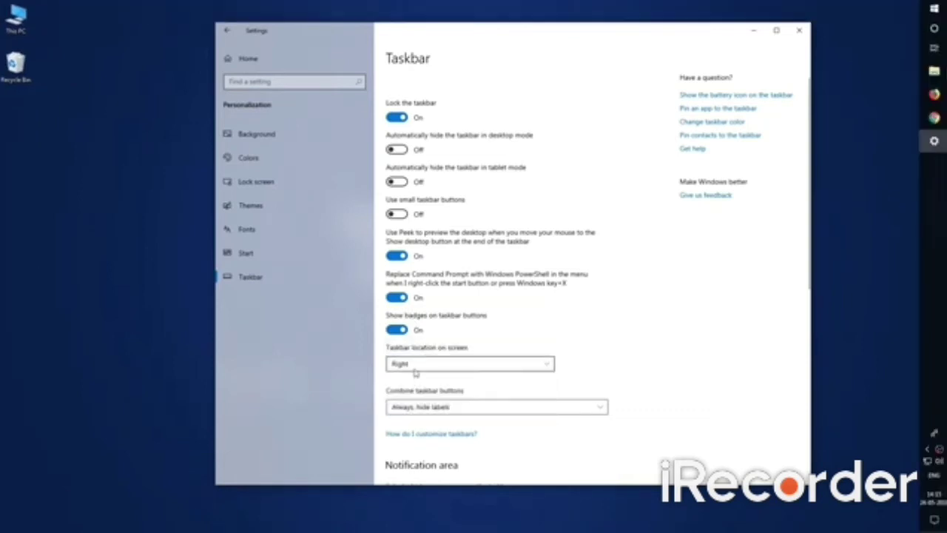
{"action": "left_click", "coordinate": [418, 363]}
{"action": "left_click", "coordinate": [403, 394]}
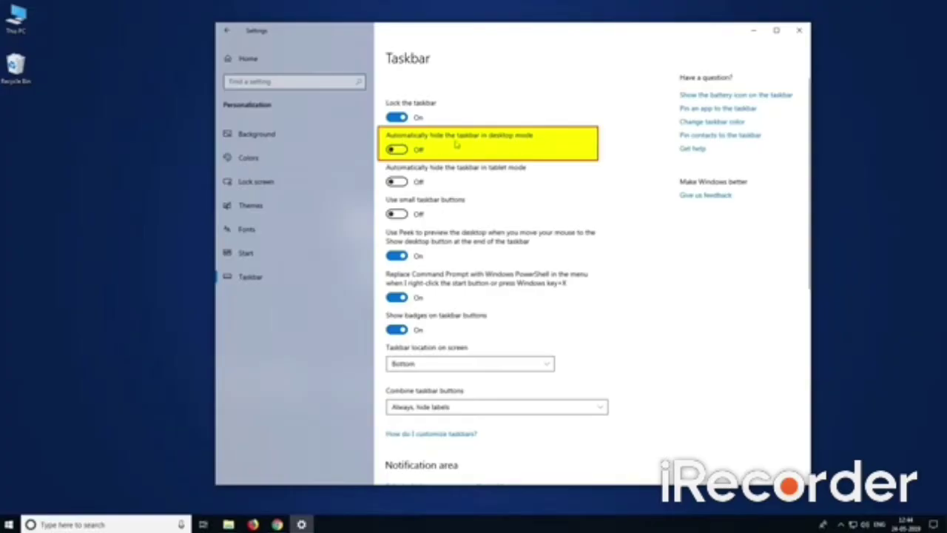
- Try automatically hiding the taskbar in desktop mode and using small taskbar buttons, switching each option off again
{"action": "left_click", "coordinate": [398, 150]}
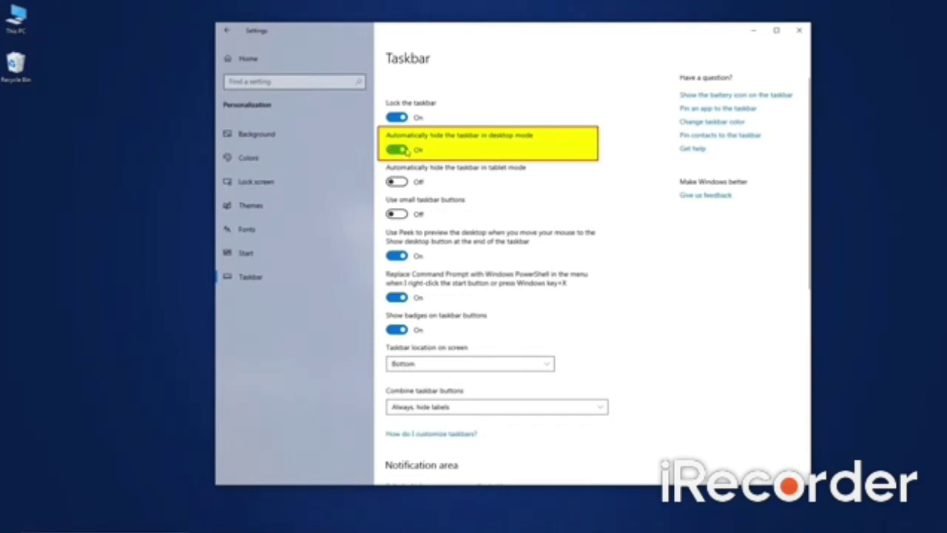
{"action": "mouse_move", "coordinate": [378, 529]}
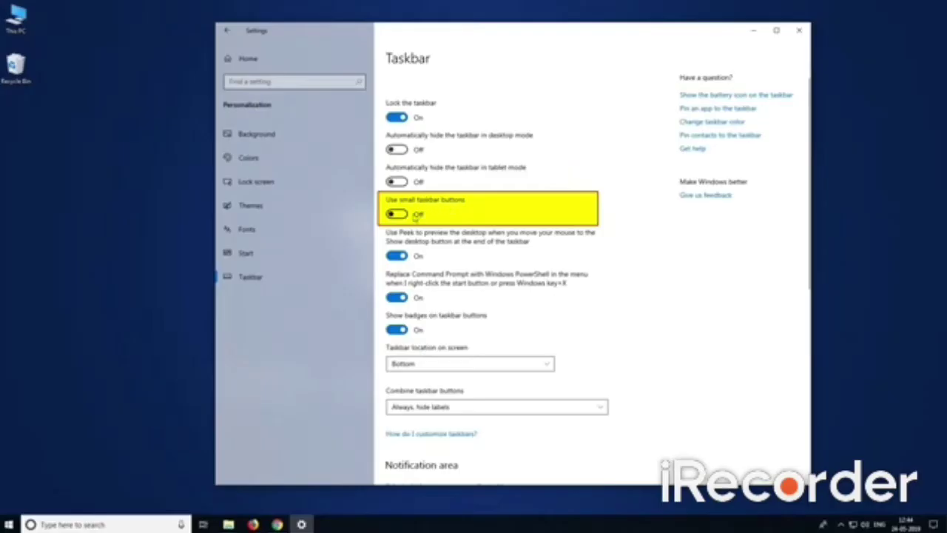
{"action": "left_click", "coordinate": [399, 214]}
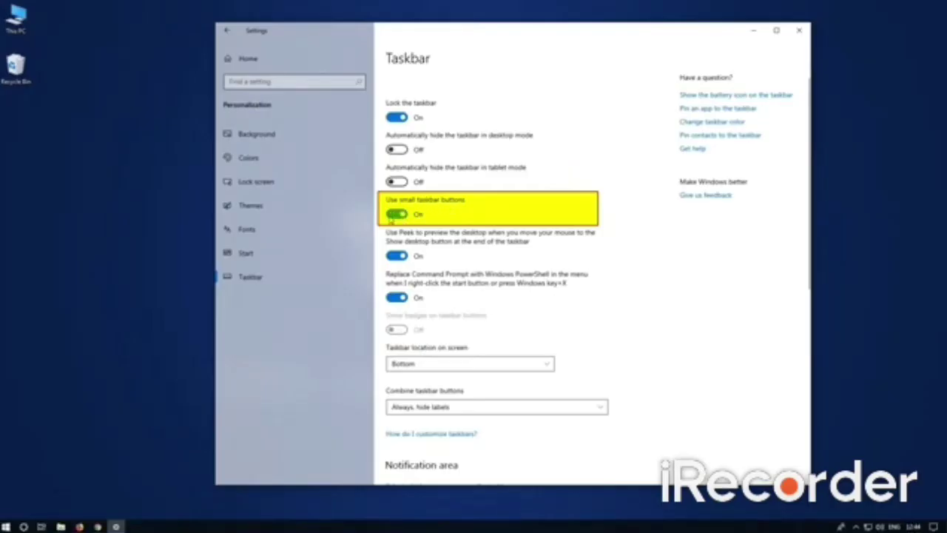
{"action": "left_click", "coordinate": [393, 215]}
{"action": "left_click", "coordinate": [393, 215]}
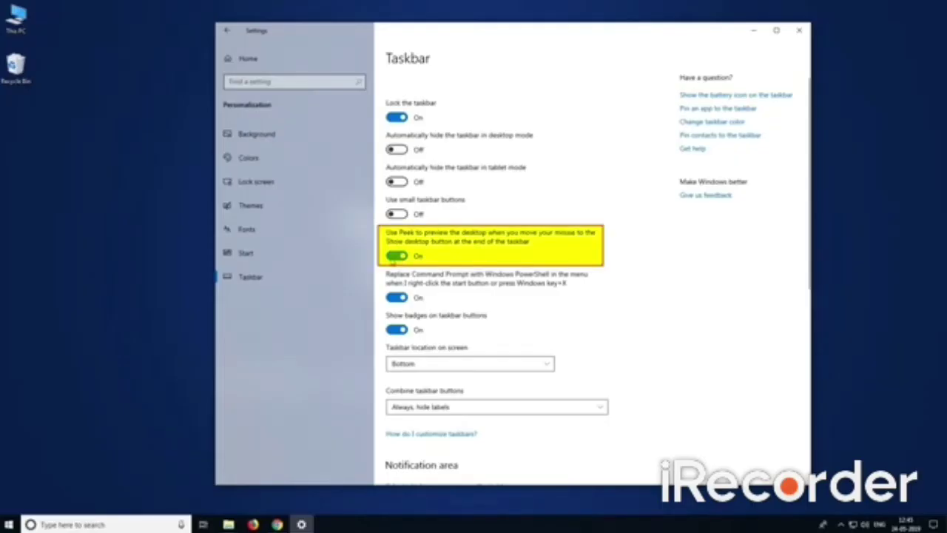
- Toggle the option to use Peek for previewing the desktop off and on, leaving it on
{"action": "left_click", "coordinate": [395, 256]}
{"action": "left_click", "coordinate": [397, 256]}
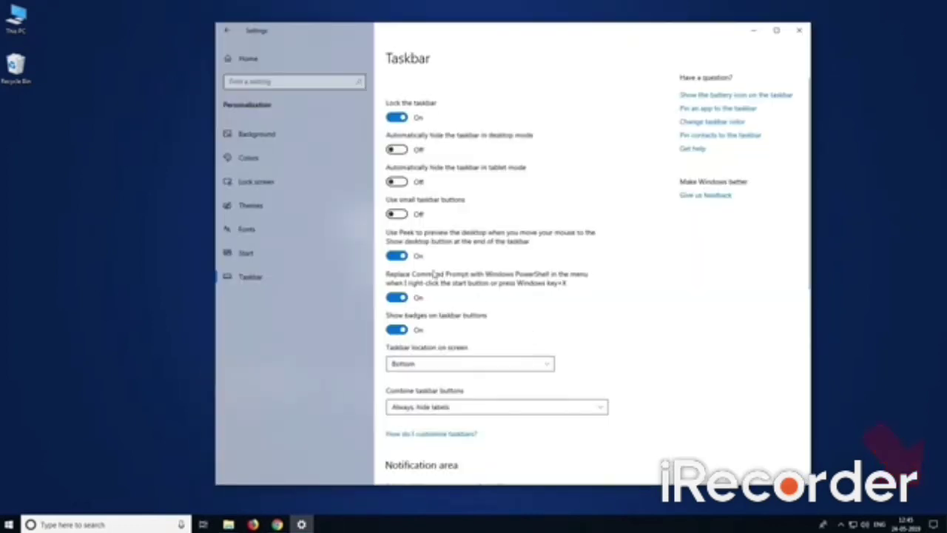
{"action": "left_click", "coordinate": [397, 255]}
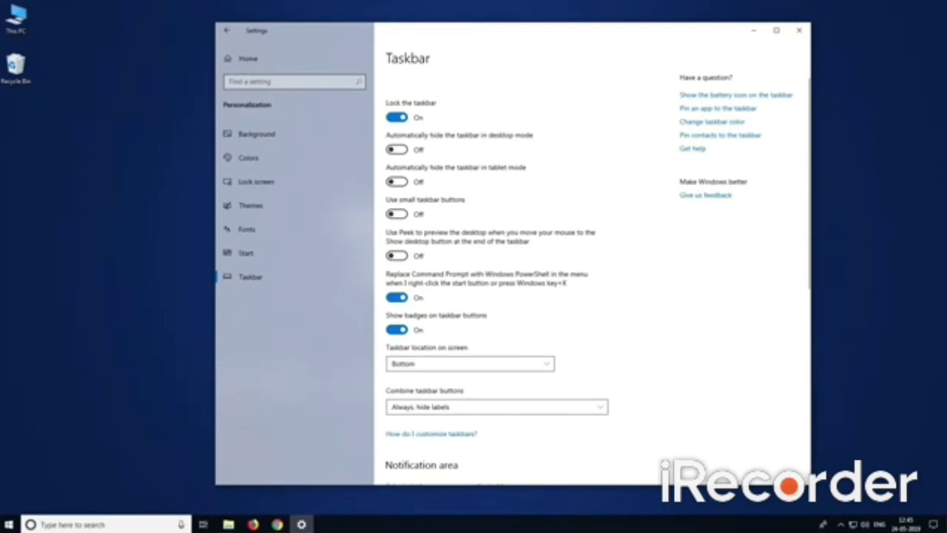
{"action": "left_click", "coordinate": [403, 256]}
- Unlock the taskbar and try resizing it by pulling its upper edge upward
{"action": "left_click", "coordinate": [394, 118]}
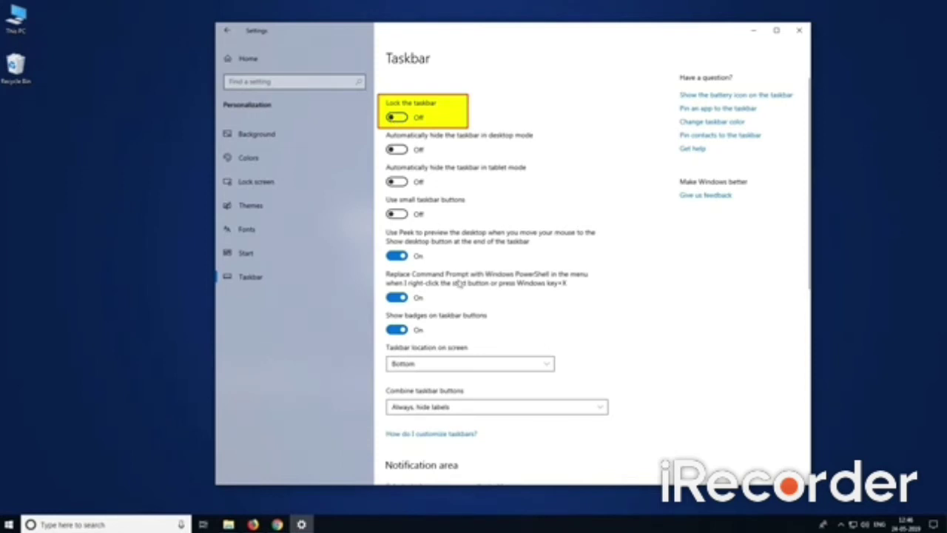
{"action": "mouse_move", "coordinate": [503, 514]}
{"action": "left_mouse_down"}
{"action": "mouse_move", "coordinate": [499, 412]}
{"action": "mouse_move", "coordinate": [509, 344]}
{"action": "mouse_move", "coordinate": [522, 481]}
{"action": "mouse_move", "coordinate": [526, 361]}
{"action": "mouse_move", "coordinate": [524, 496]}
{"action": "left_mouse_up"}
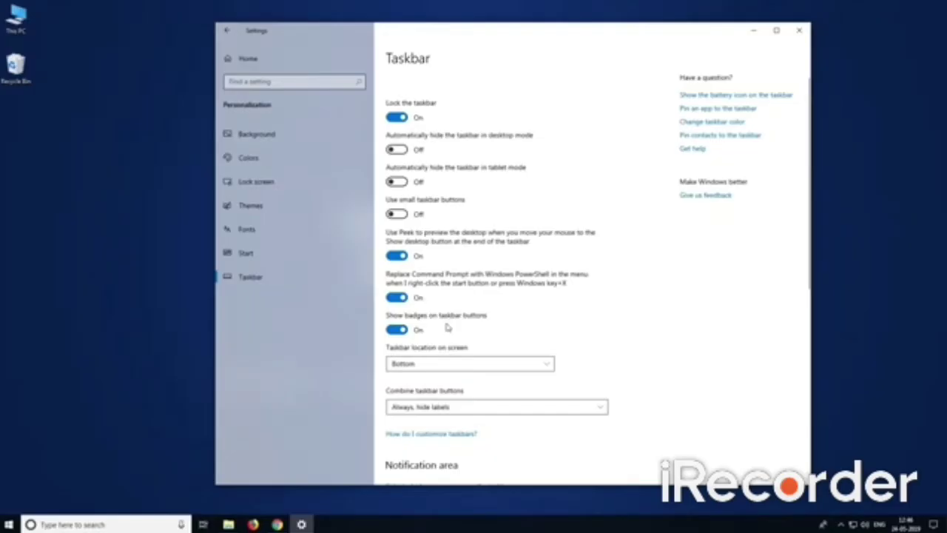
- Try combining taskbar buttons When taskbar is full and Never, and set the option back to Always, hide labels
{"action": "scroll", "coordinate": [447, 327], "scroll_direction": "down", "scroll_amount": 3}
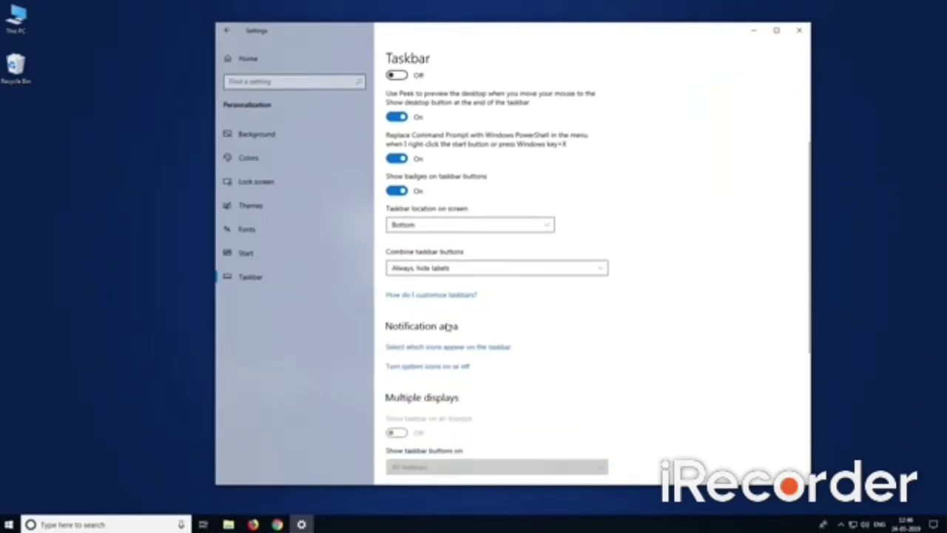
{"action": "left_click", "coordinate": [476, 273]}
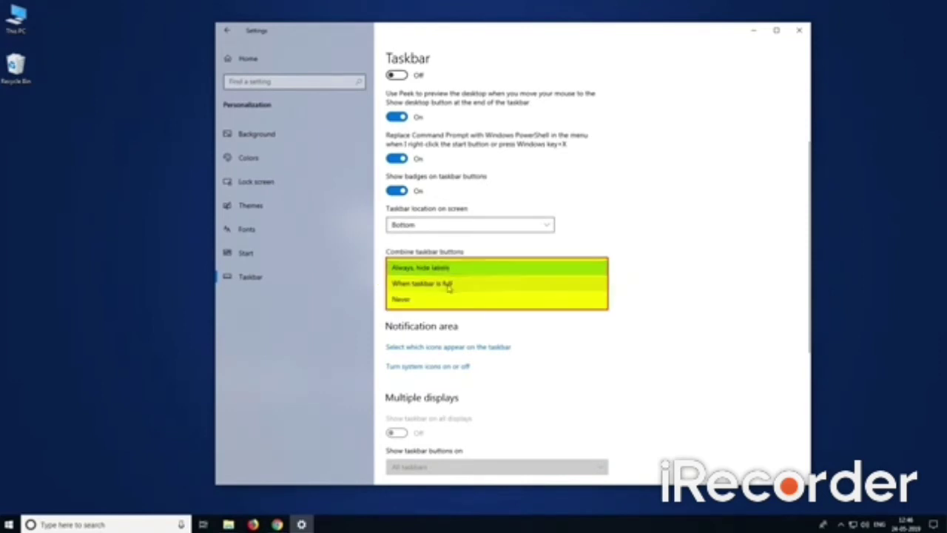
{"action": "left_click", "coordinate": [446, 284]}
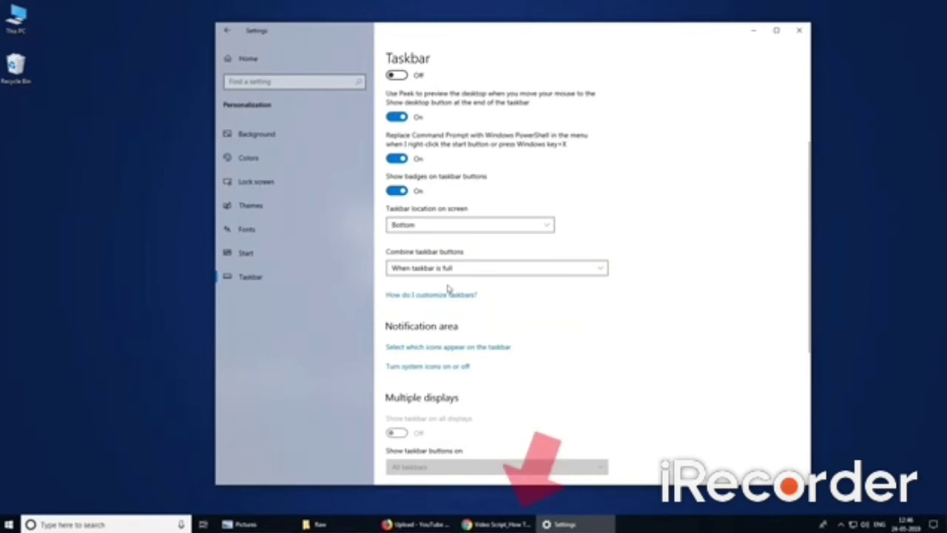
{"action": "left_click", "coordinate": [447, 271]}
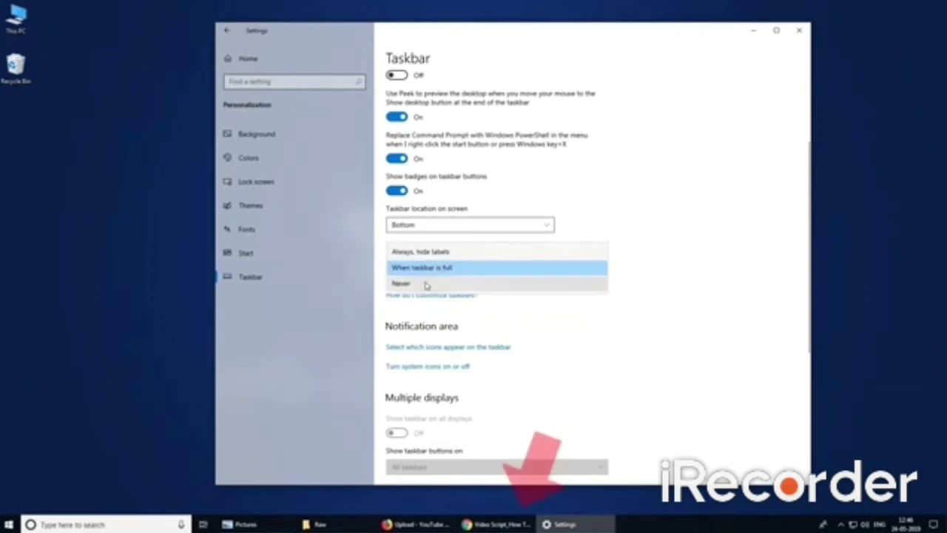
{"action": "left_click", "coordinate": [426, 284]}
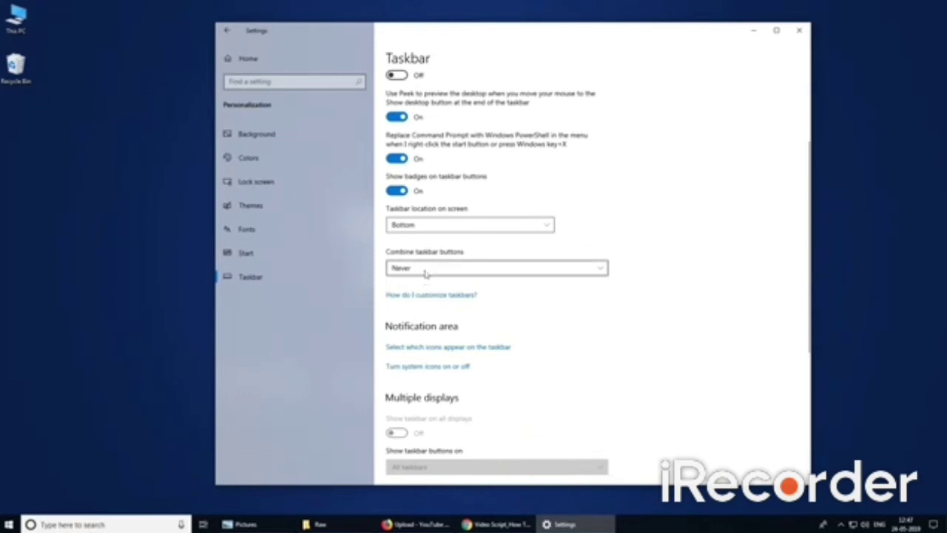
{"action": "left_click", "coordinate": [426, 274]}
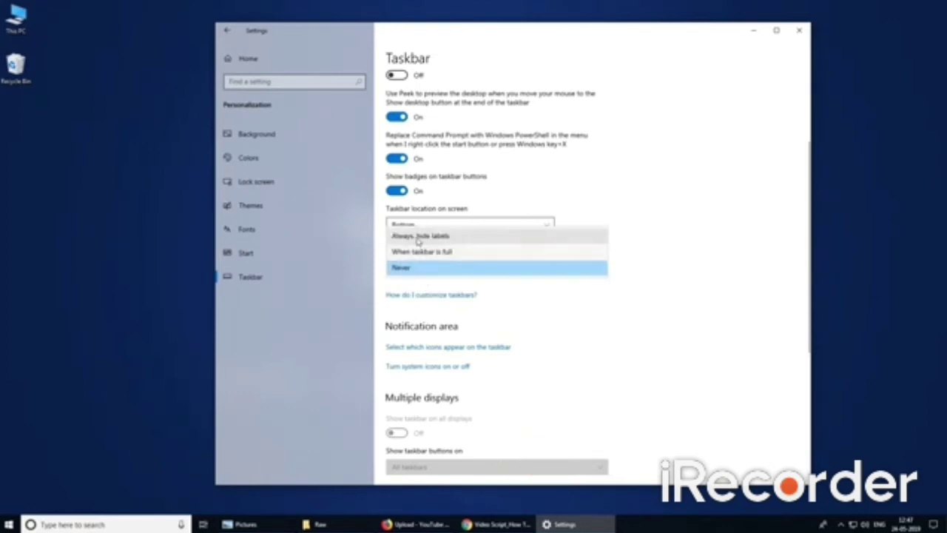
{"action": "left_click", "coordinate": [418, 237]}
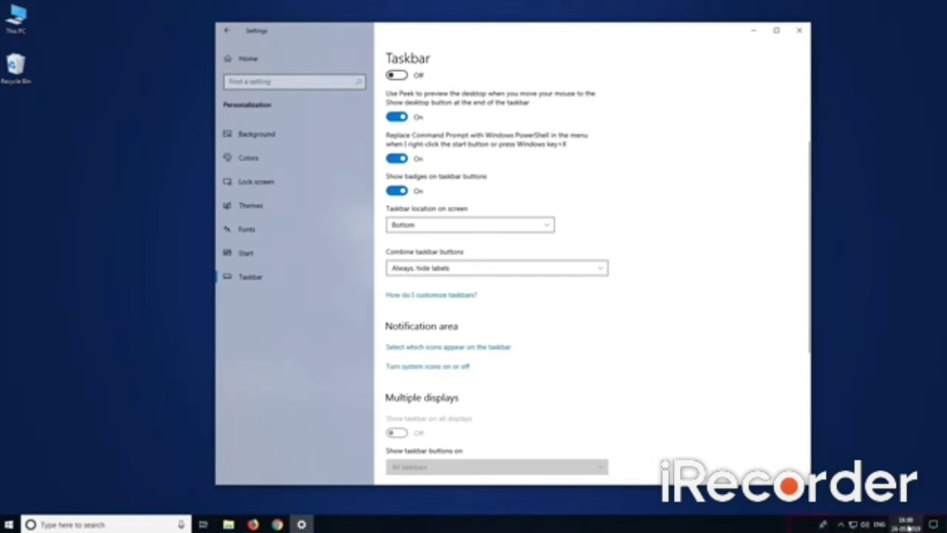
- Switch the NVIDIA Container icon on and off again in the notification area icon selection, and return to the Taskbar page
{"action": "mouse_move", "coordinate": [893, 527]}
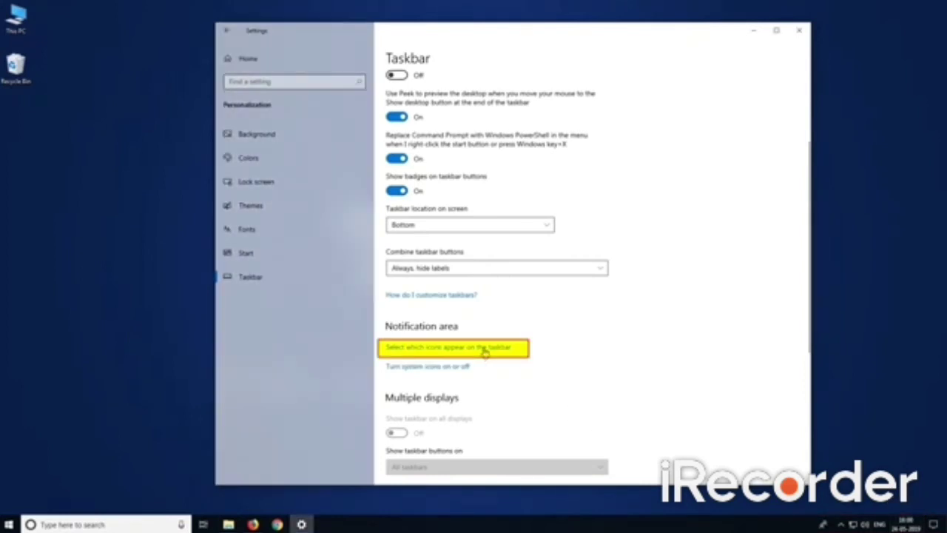
{"action": "left_click", "coordinate": [484, 350]}
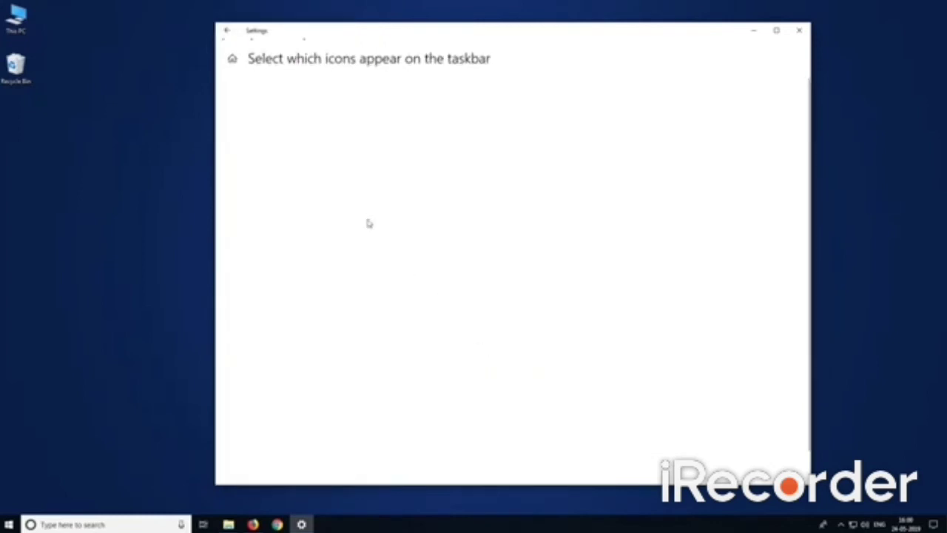
{"action": "left_click", "coordinate": [386, 180]}
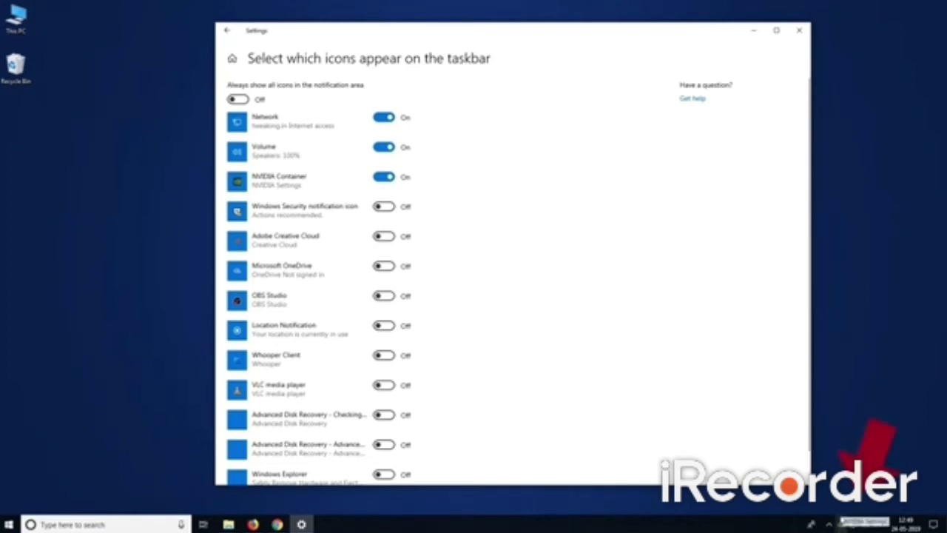
{"action": "left_click", "coordinate": [382, 181]}
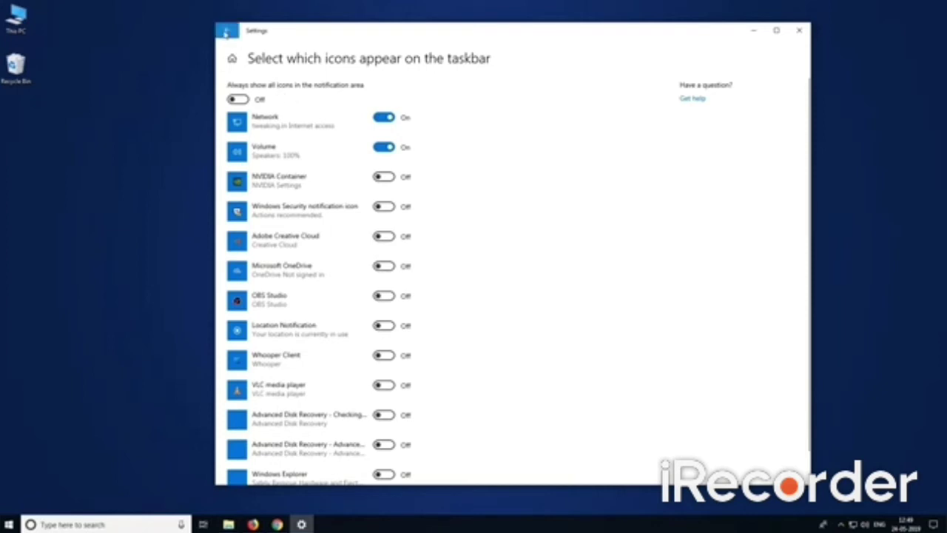
{"action": "left_click", "coordinate": [226, 34]}
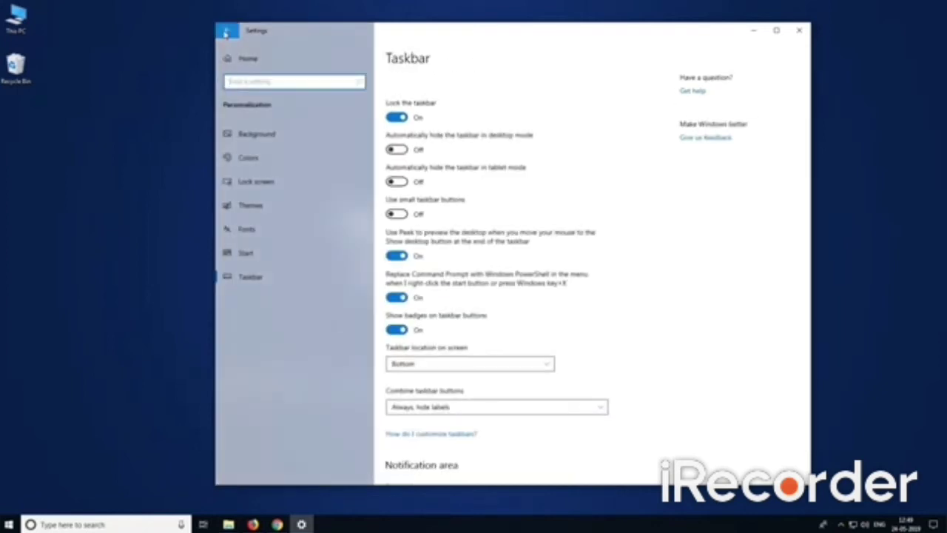
{"action": "scroll", "coordinate": [489, 335], "scroll_direction": "down", "scroll_amount": 5}
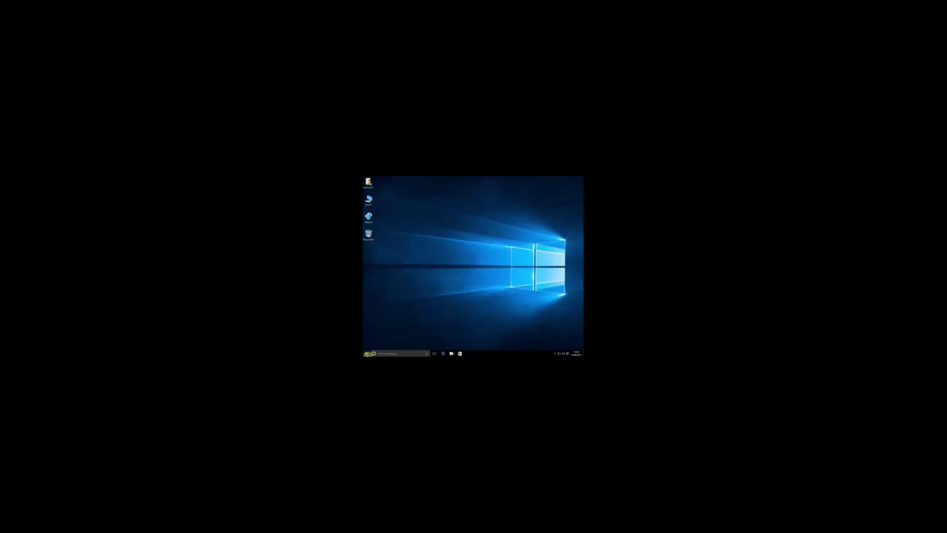
- Open Windows Settings to view its categories, and close it again
{"action": "left_click", "coordinate": [367, 352]}
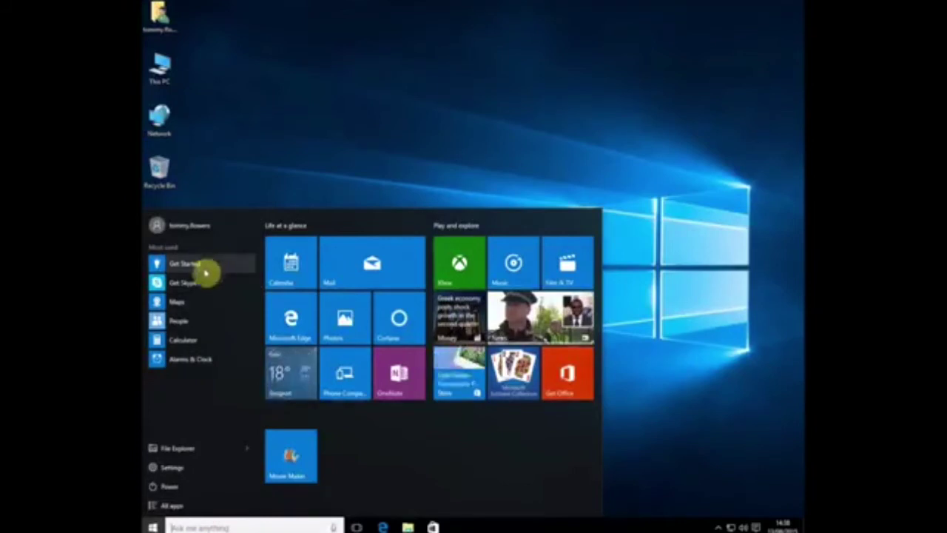
{"action": "left_click", "coordinate": [177, 468]}
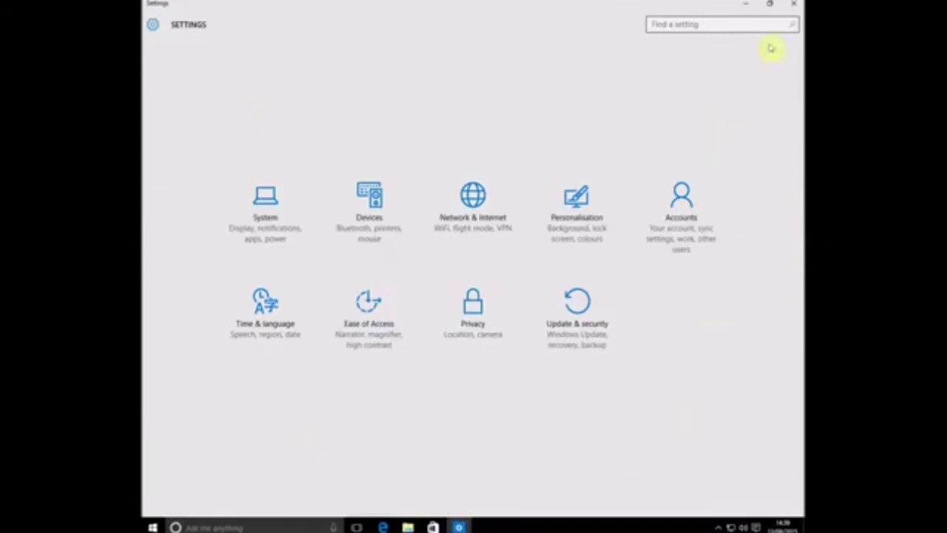
{"action": "left_click", "coordinate": [792, 7]}
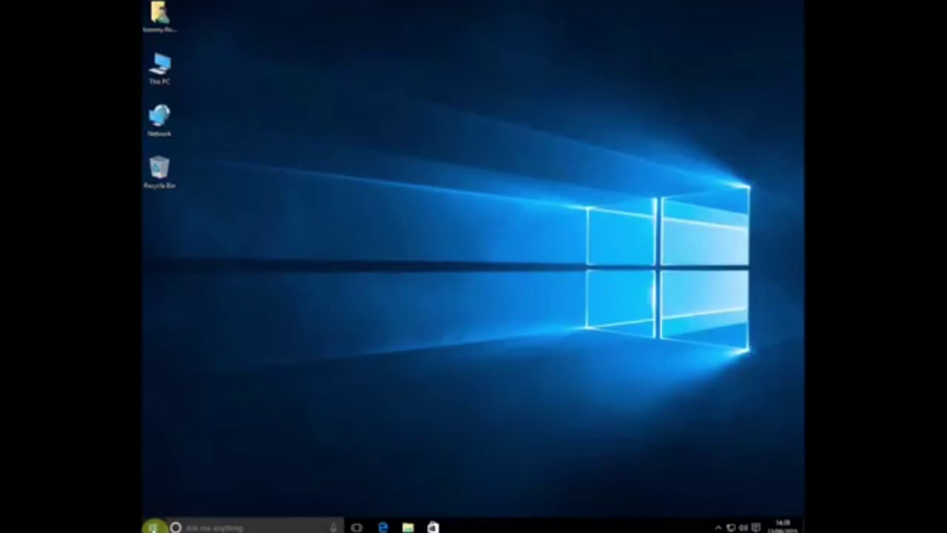
- Open Control Panel, maximize it to view all its items, and close it
{"action": "right_click", "coordinate": [152, 527]}
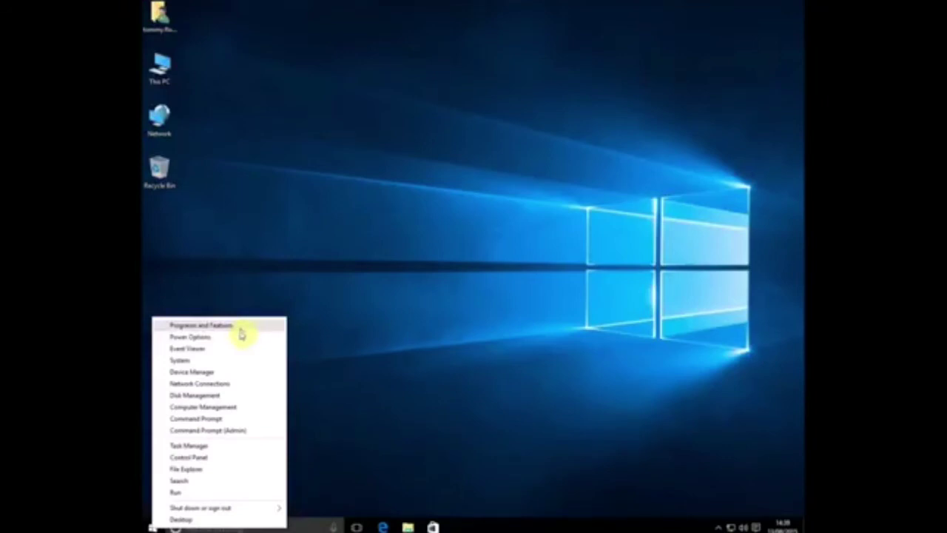
{"action": "left_click", "coordinate": [189, 458]}
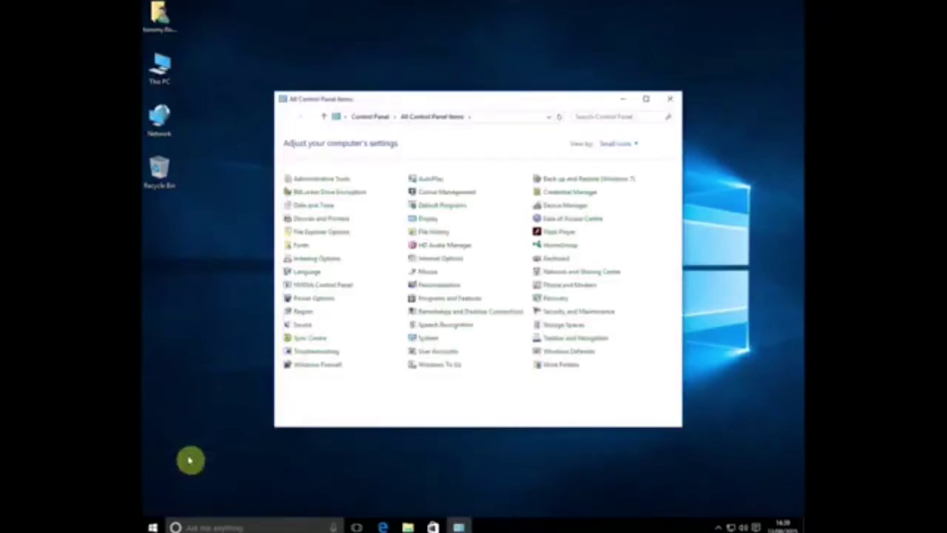
{"action": "left_click", "coordinate": [645, 100]}
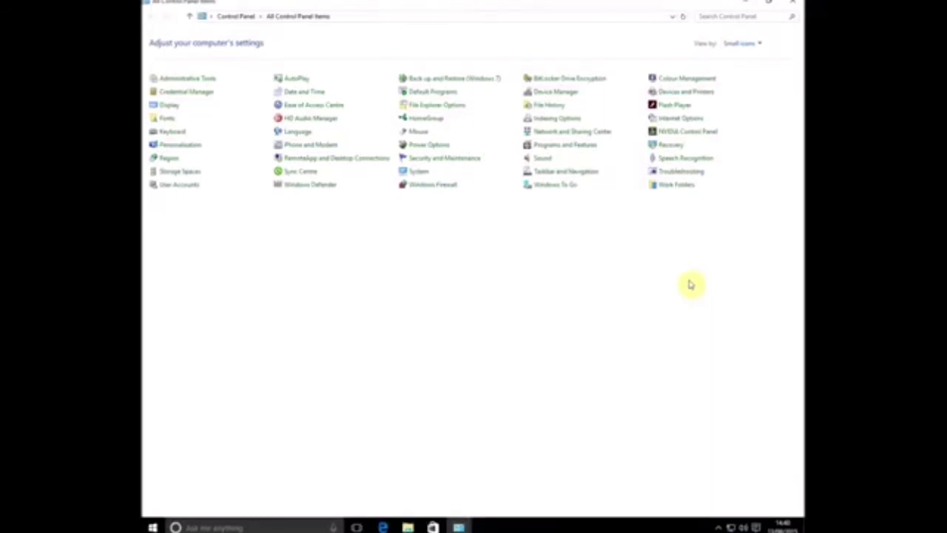
{"action": "left_click", "coordinate": [797, 4]}
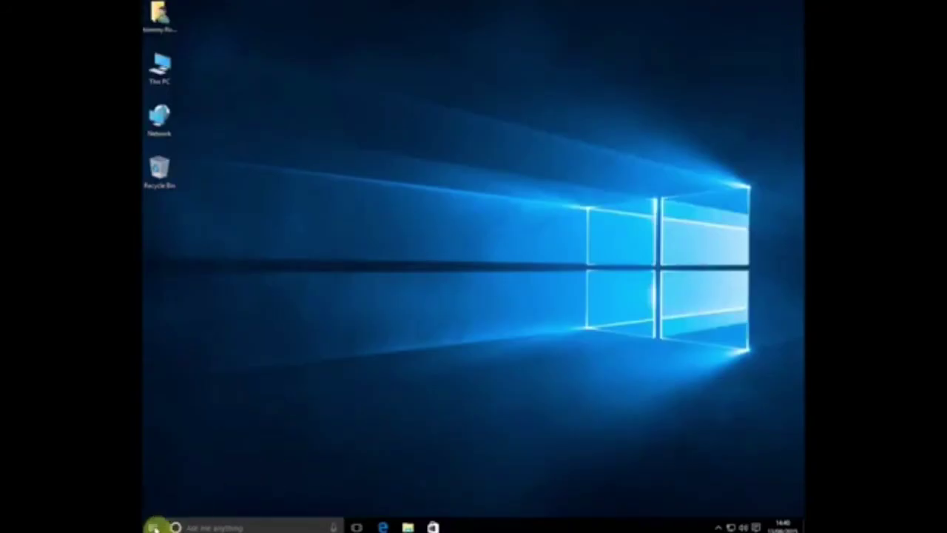
- View the Start menu, dismiss it, and open the Action Centre
{"action": "left_click", "coordinate": [152, 527]}
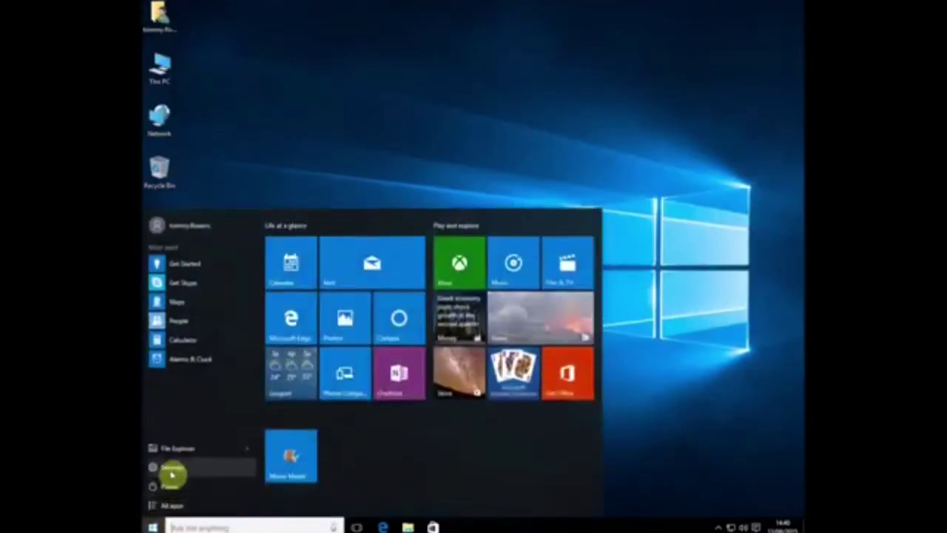
{"action": "left_click", "coordinate": [651, 448]}
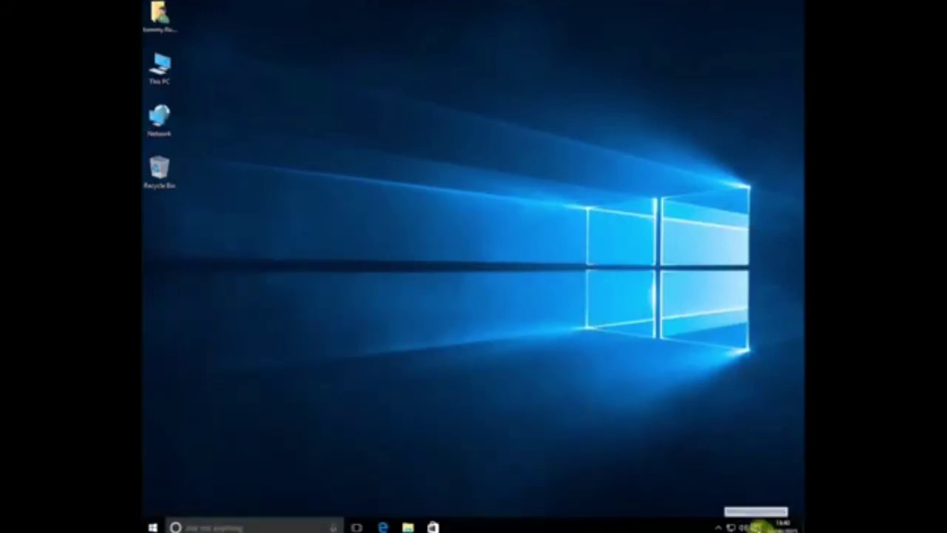
{"action": "left_click", "coordinate": [756, 526]}
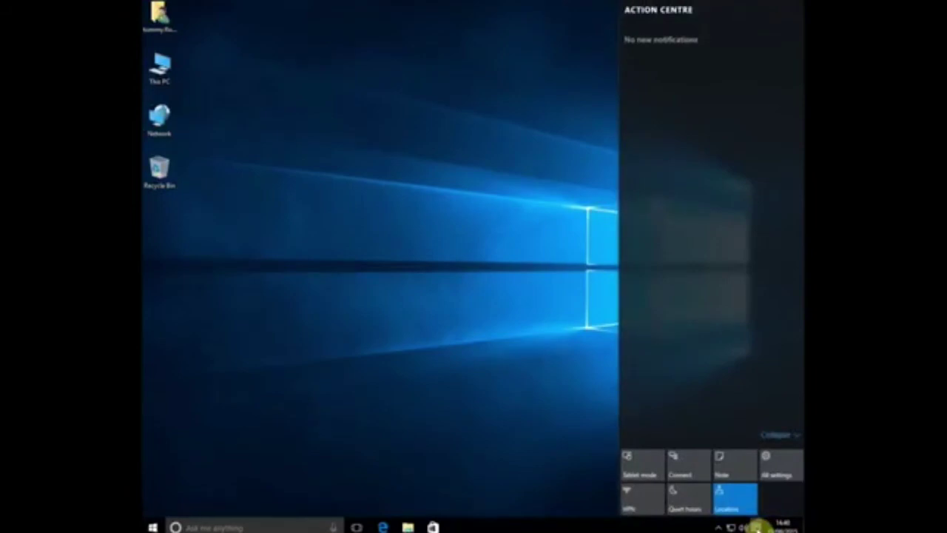
- Open all settings from the Action Centre, view the Personalisation page, and return to the settings overview
{"action": "left_click", "coordinate": [782, 471]}
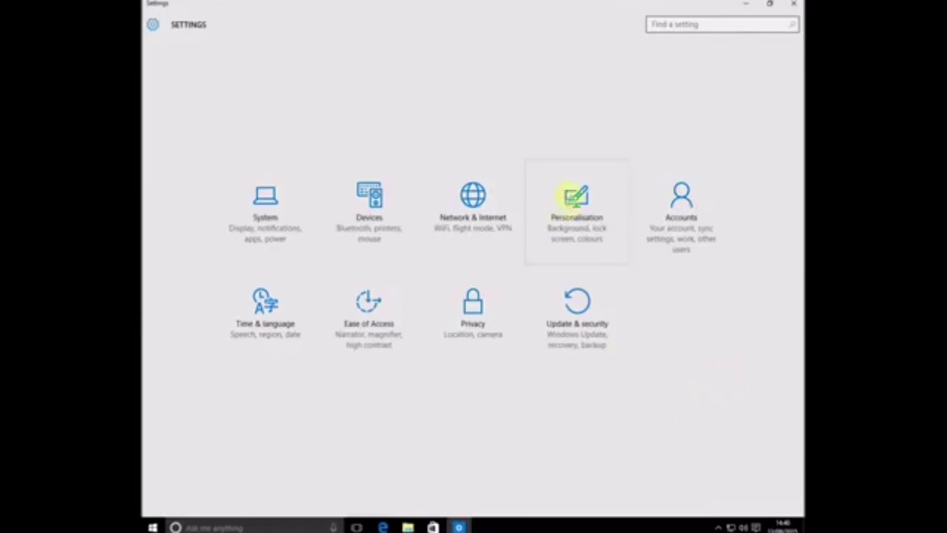
{"action": "left_click", "coordinate": [577, 216]}
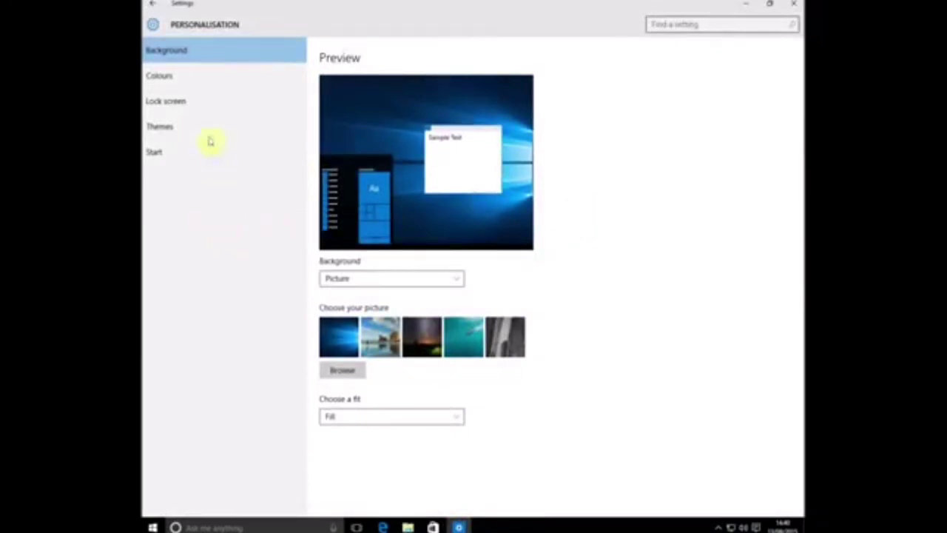
{"action": "left_click", "coordinate": [153, 4]}
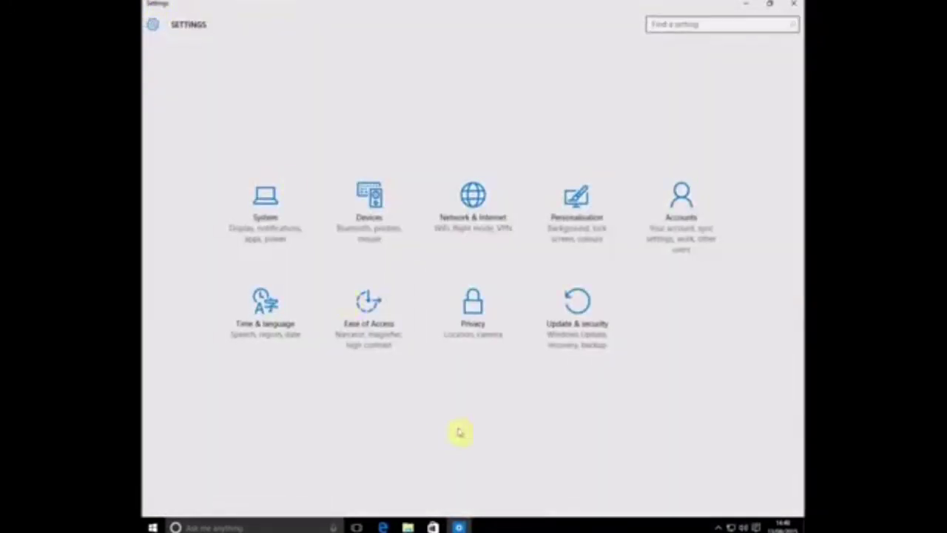
- View the Devices page and the Update & security page in turn, returning to the settings overview
{"action": "left_click", "coordinate": [371, 221]}
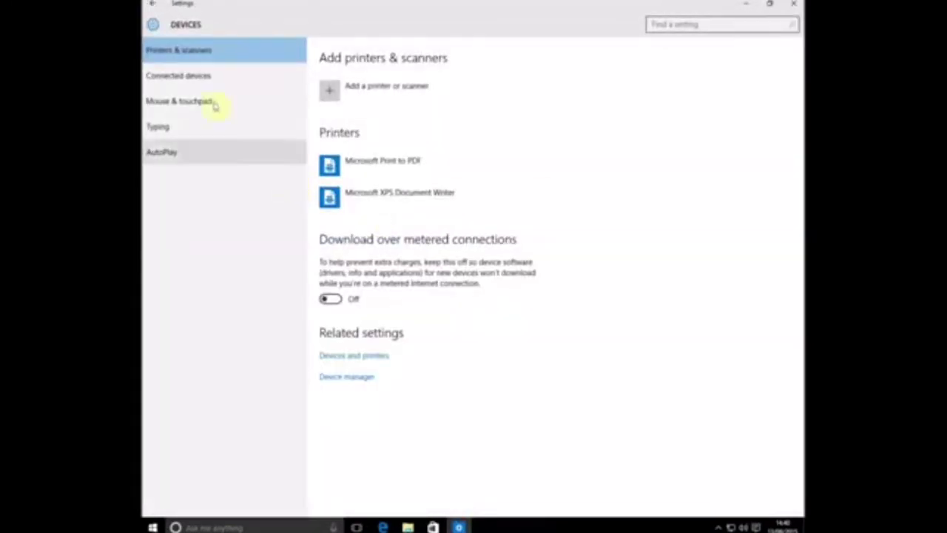
{"action": "left_click", "coordinate": [153, 4]}
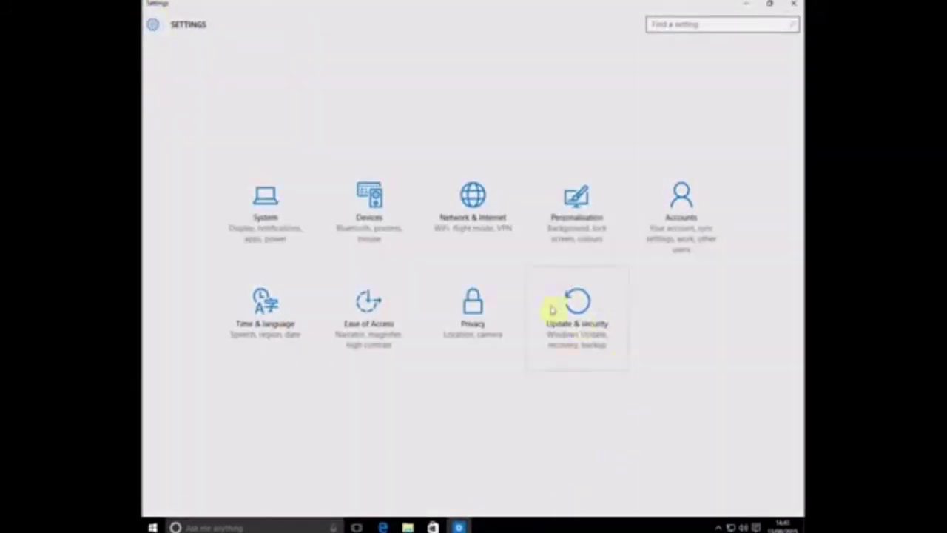
{"action": "left_click", "coordinate": [579, 323]}
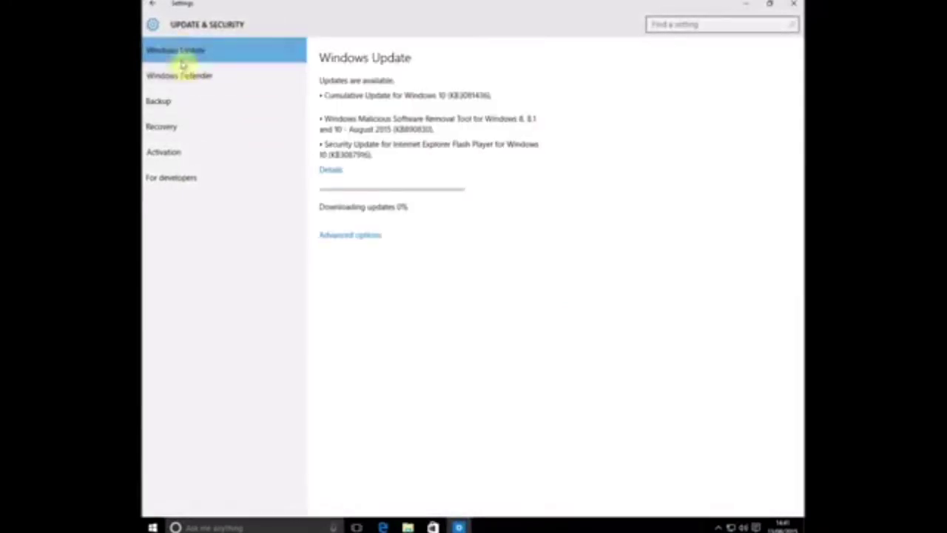
{"action": "left_click", "coordinate": [152, 6]}
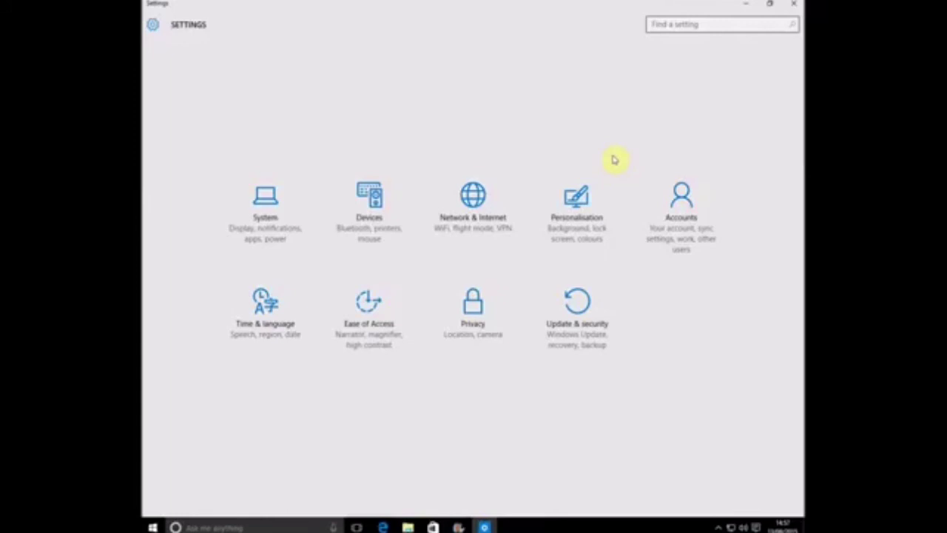
- Search the settings for "mouse" and open the result for changing how the mouse pointer looks
{"action": "left_click", "coordinate": [678, 27]}
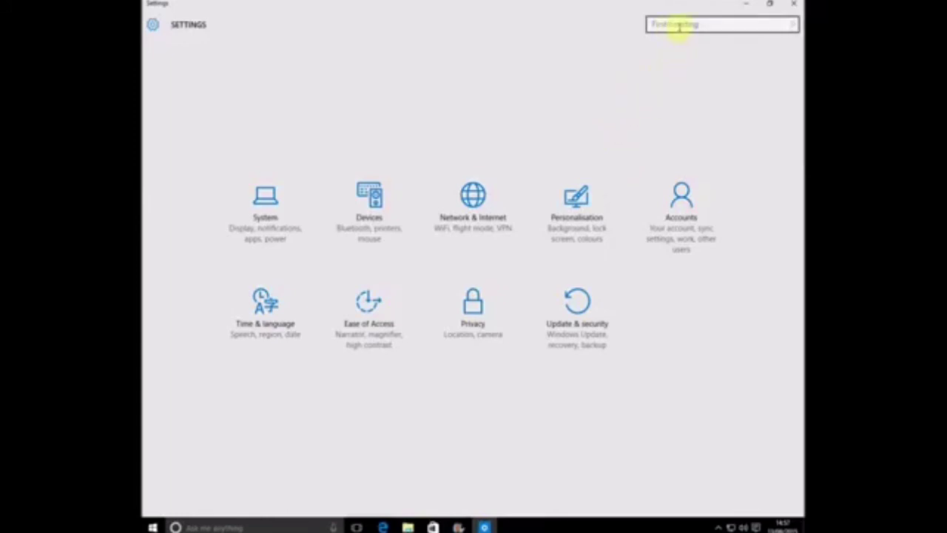
{"action": "left_click", "coordinate": [678, 26]}
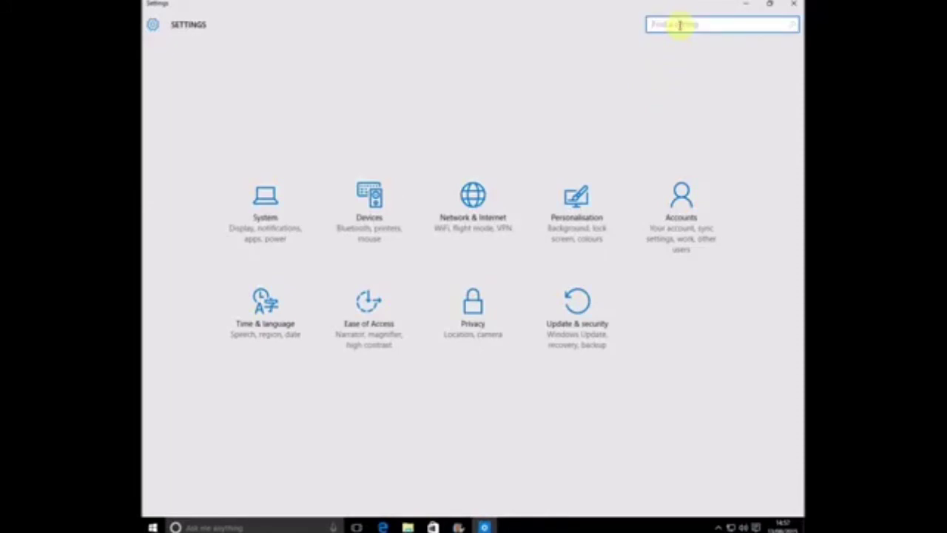
{"action": "type", "text": "mouse"}
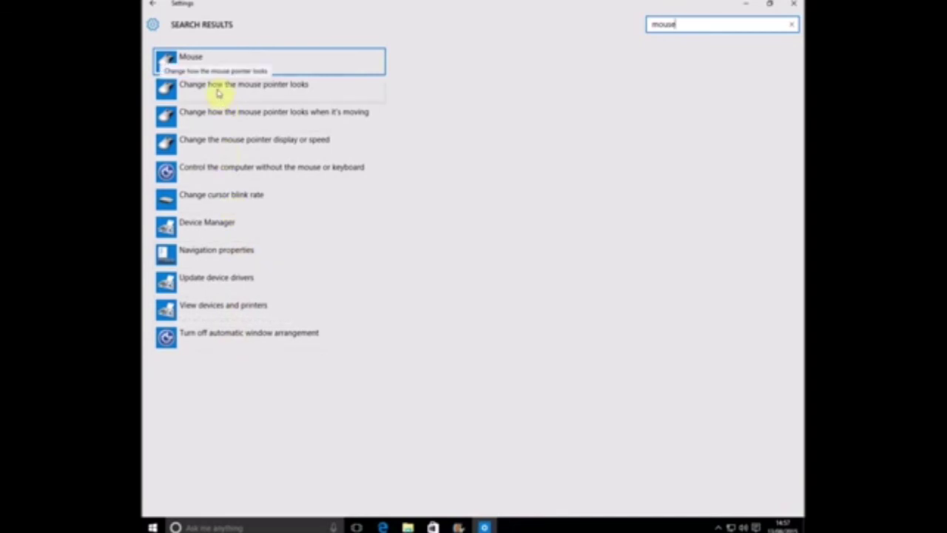
{"action": "key", "text": "Escape"}
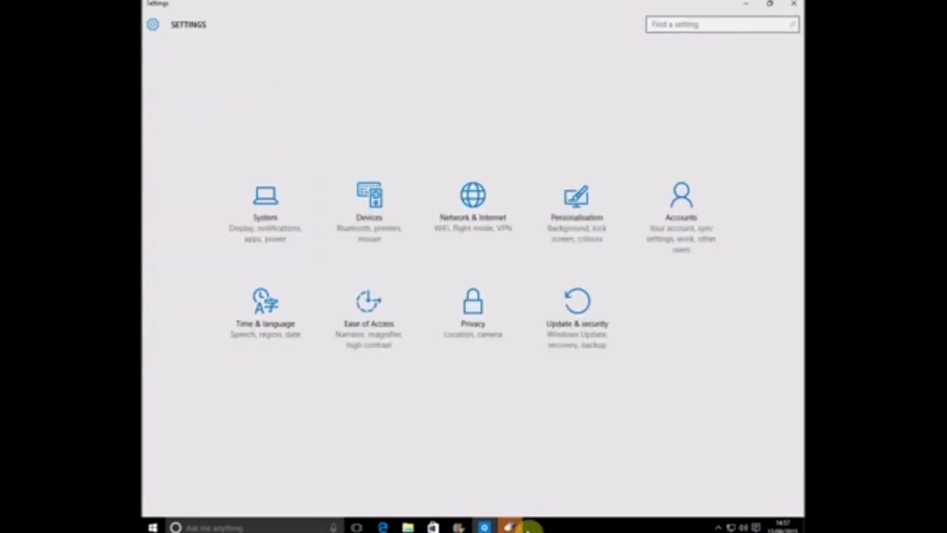
{"action": "left_click", "coordinate": [518, 527]}
- Move the Mouse Properties dialog towards the middle of the screen, view its button options, and cancel it
{"action": "left_click_drag", "start_coordinate": [220, 17], "coordinate": [407, 142]}
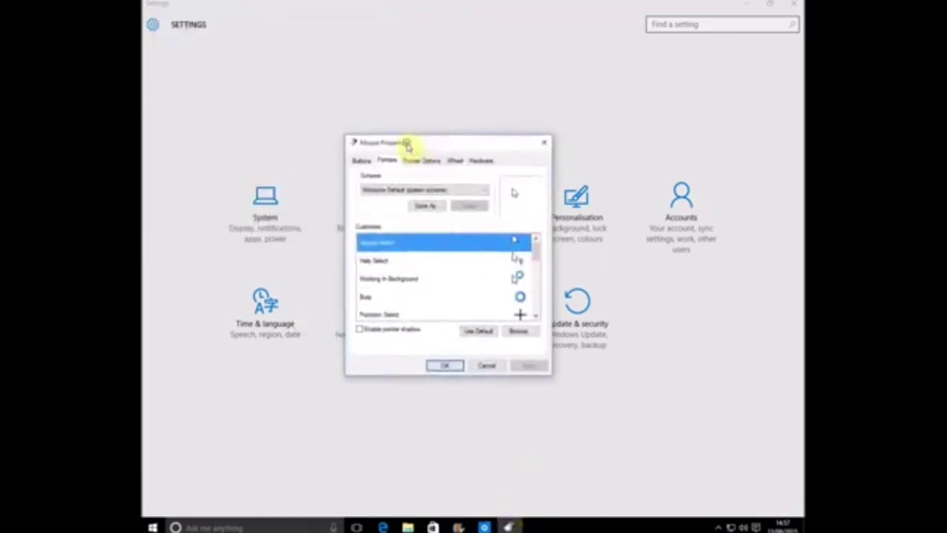
{"action": "left_click", "coordinate": [360, 160]}
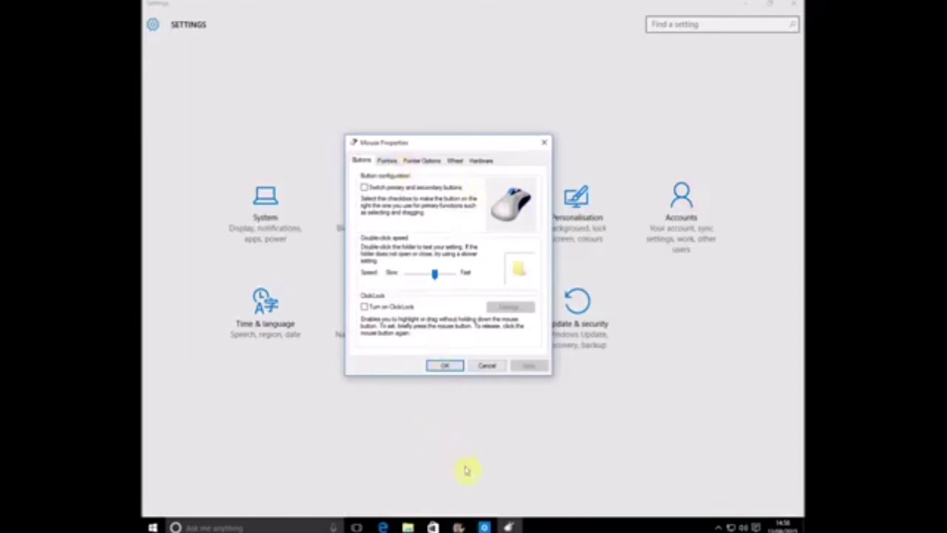
{"action": "left_click", "coordinate": [491, 367]}
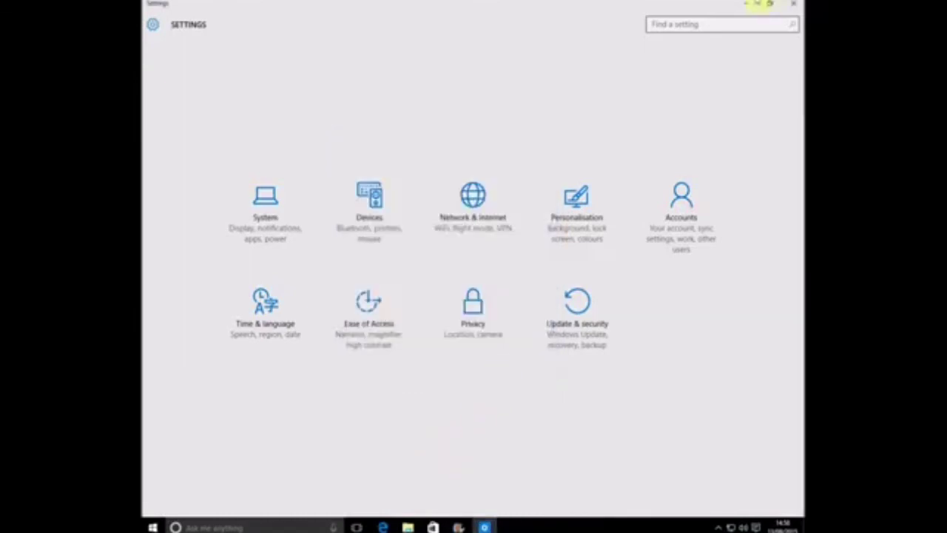
{"action": "left_click", "coordinate": [664, 25]}
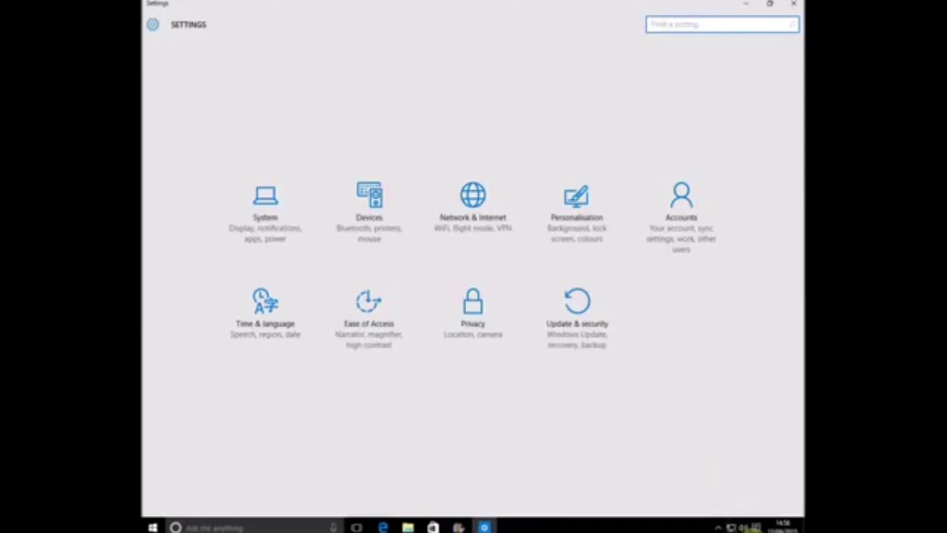
{"action": "left_click", "coordinate": [524, 401]}
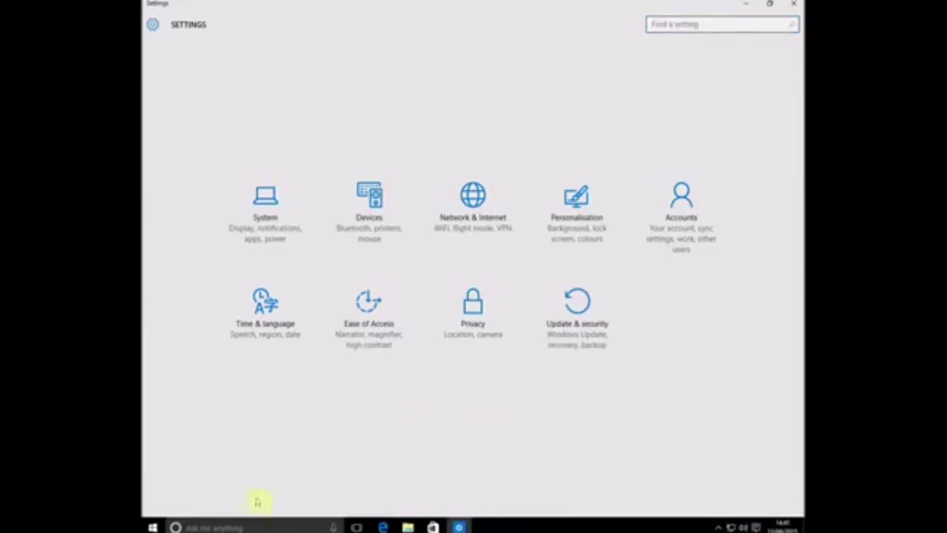
- Open Control Panel from the Start button's shortcut list
{"action": "right_click", "coordinate": [153, 527]}
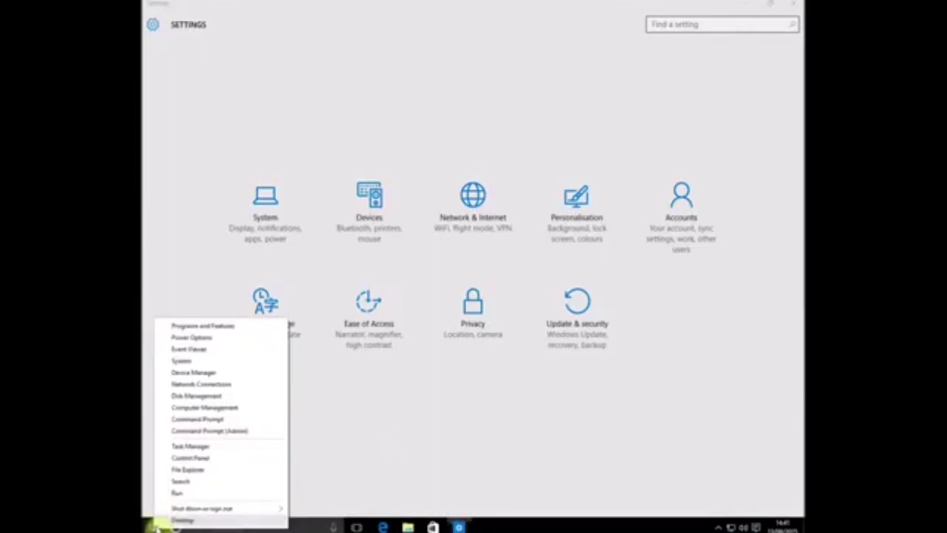
{"action": "left_click", "coordinate": [191, 458]}
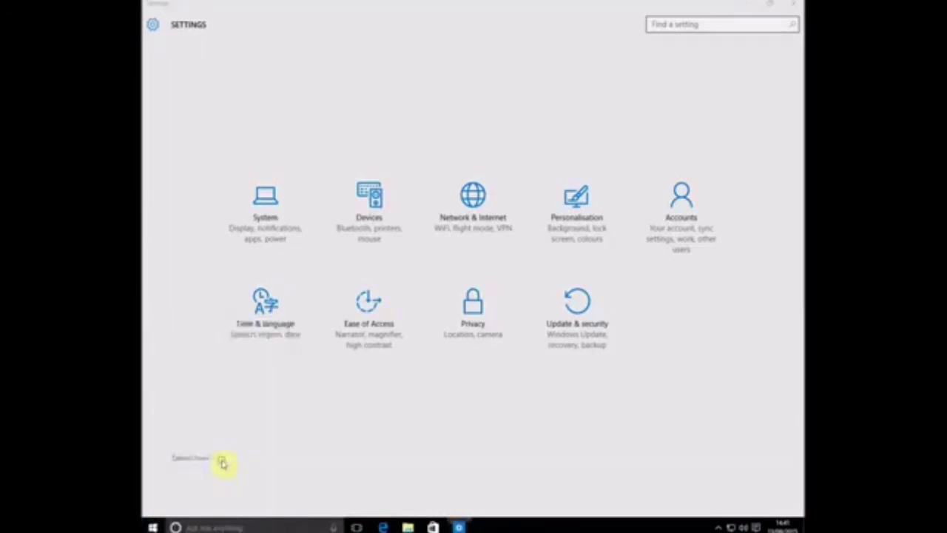